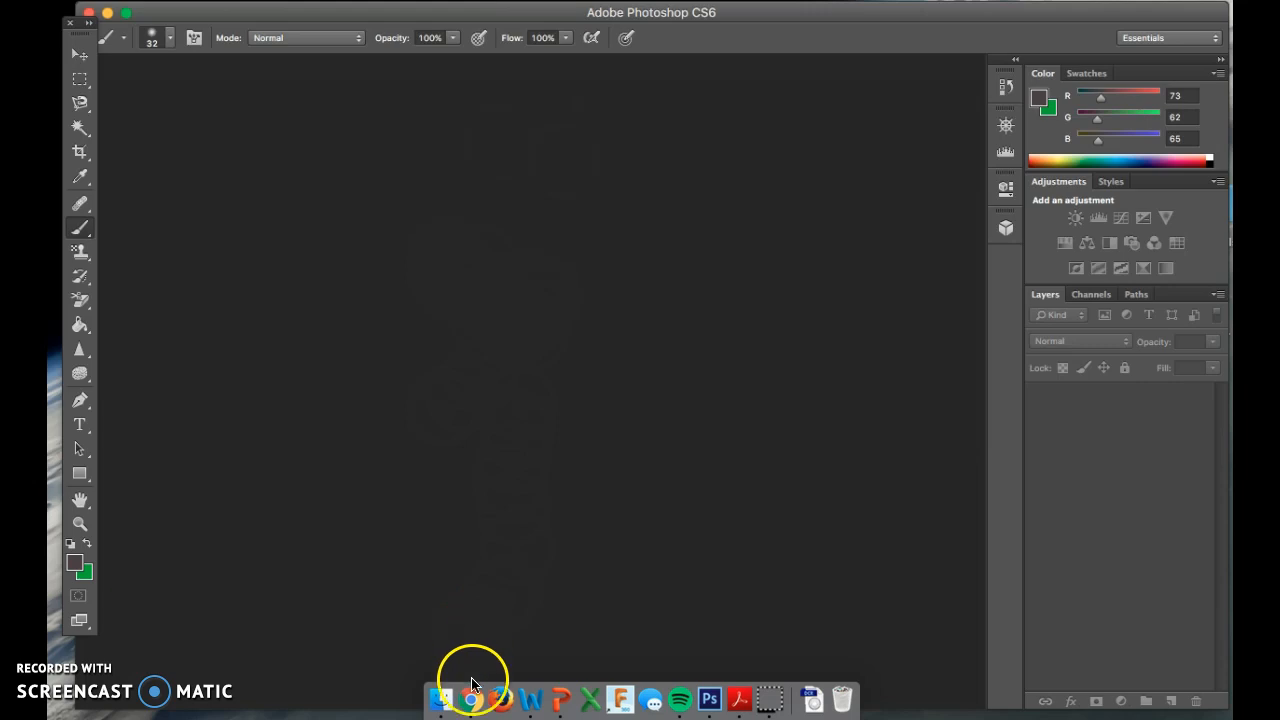
Switch from Photoshop to Chrome, which shows the Screencast-O-Matic account page.
left_click(471, 683)
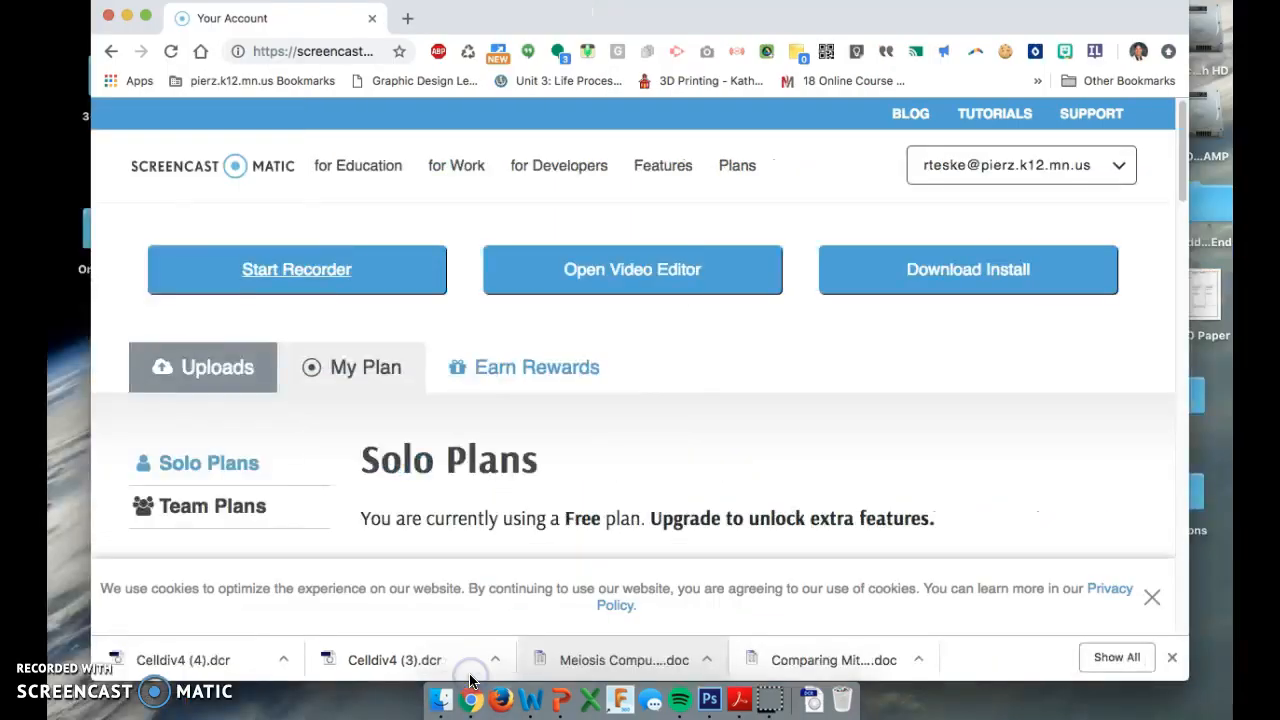
Search Google Images for 'van gogh' in a new tab.
left_click(405, 20)
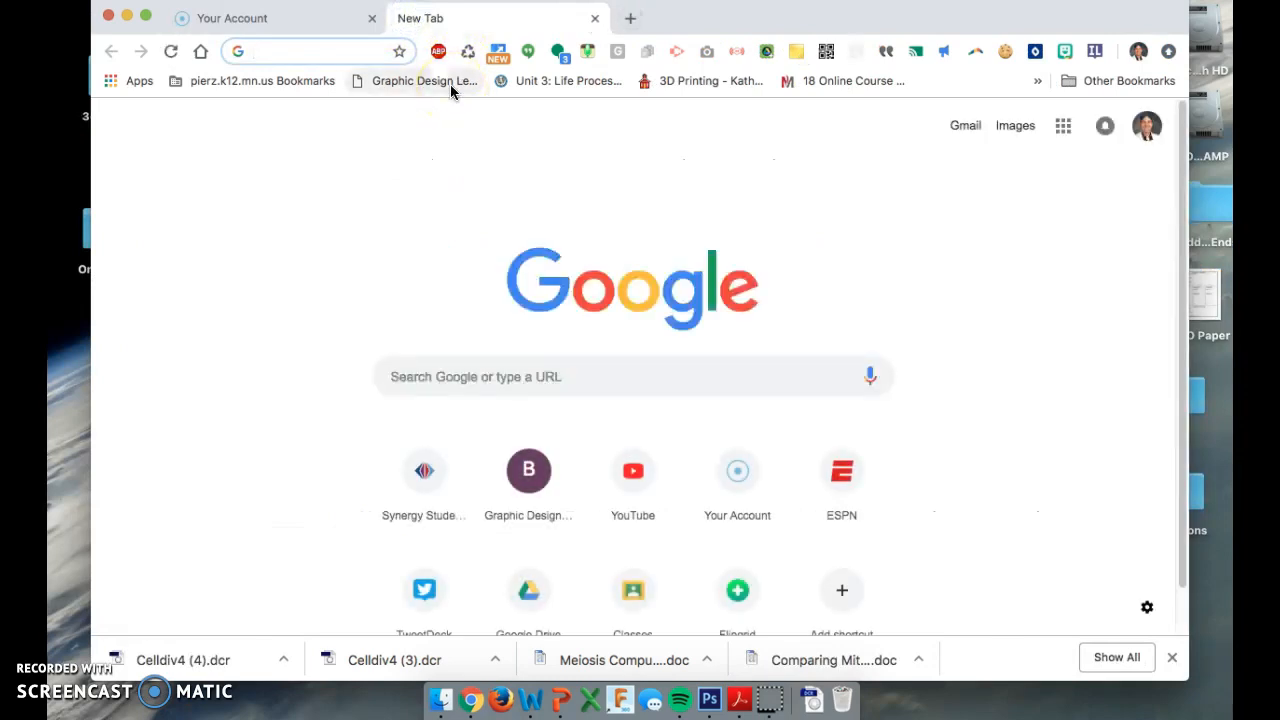
type("van go")
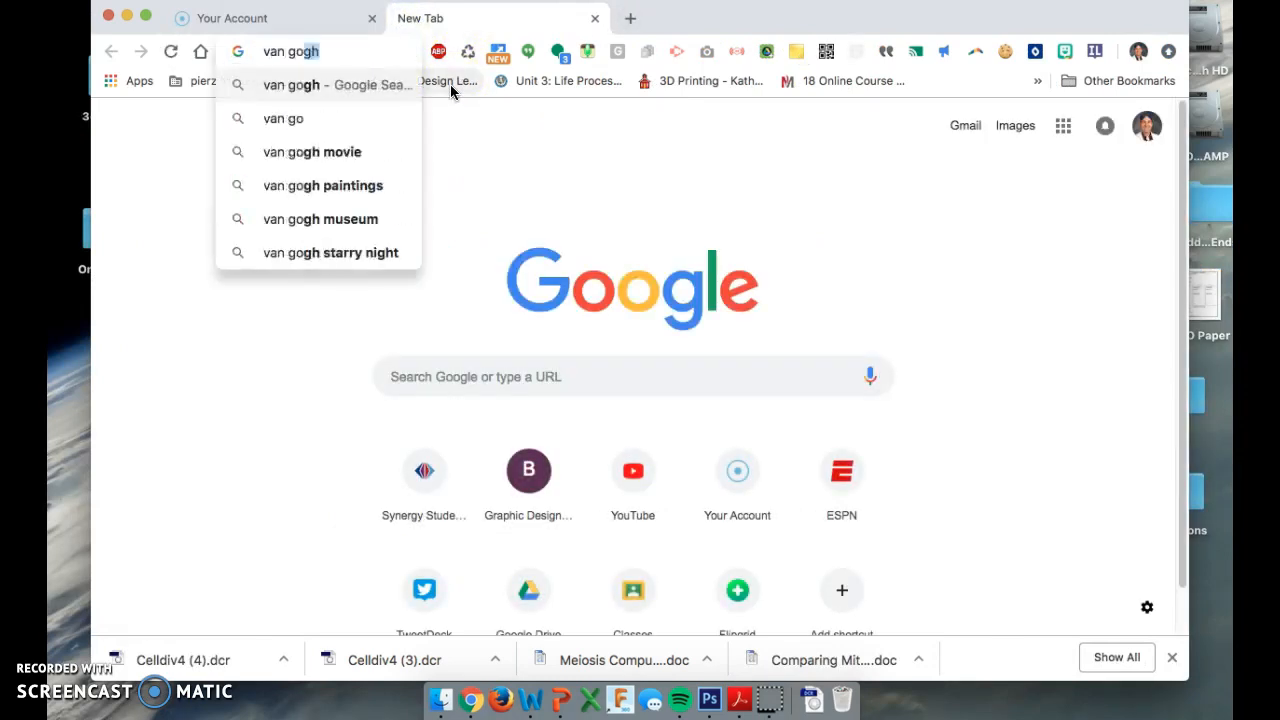
key("Return")
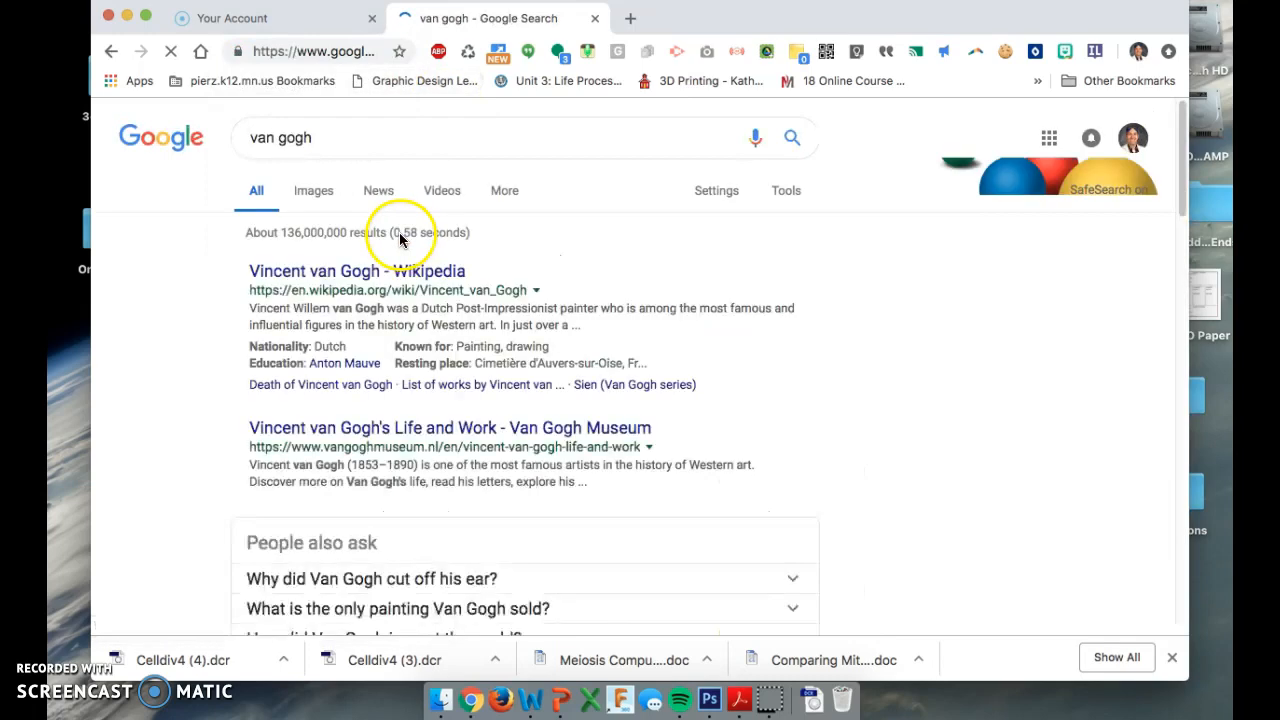
left_click(322, 192)
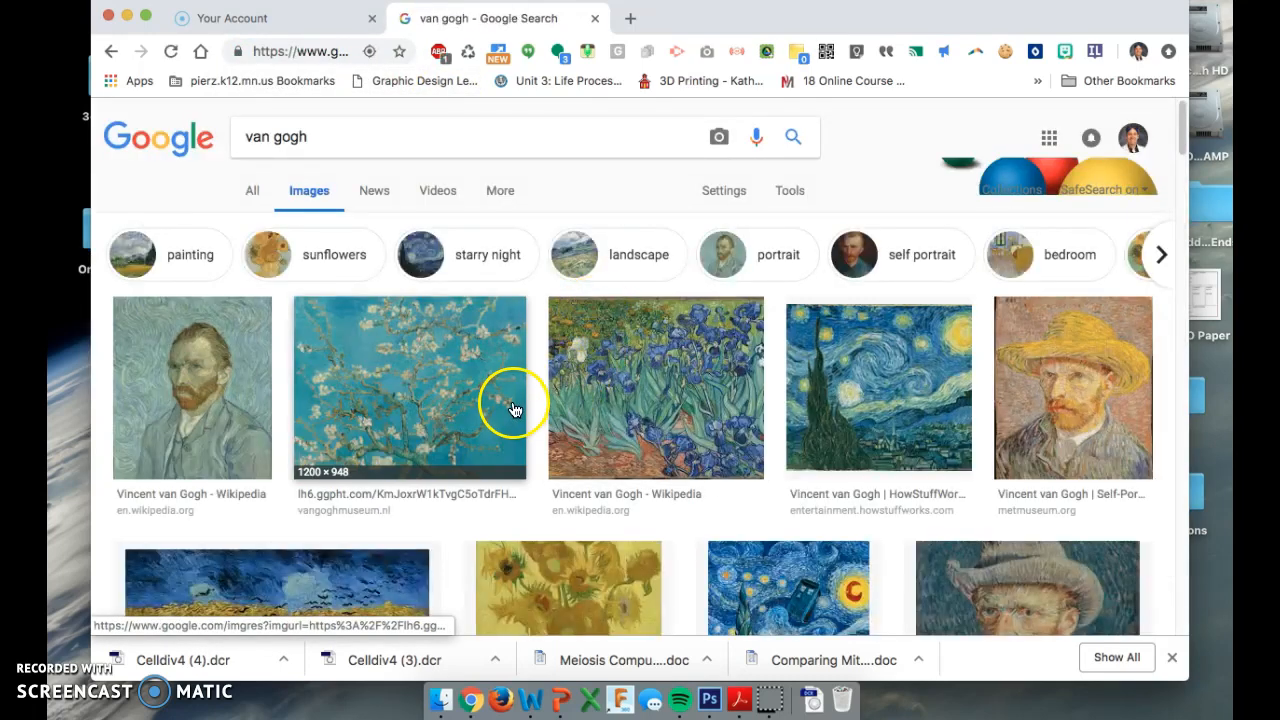
Save the Starry Night image to the desktop as a JPG and return to Photoshop.
left_click(881, 400)
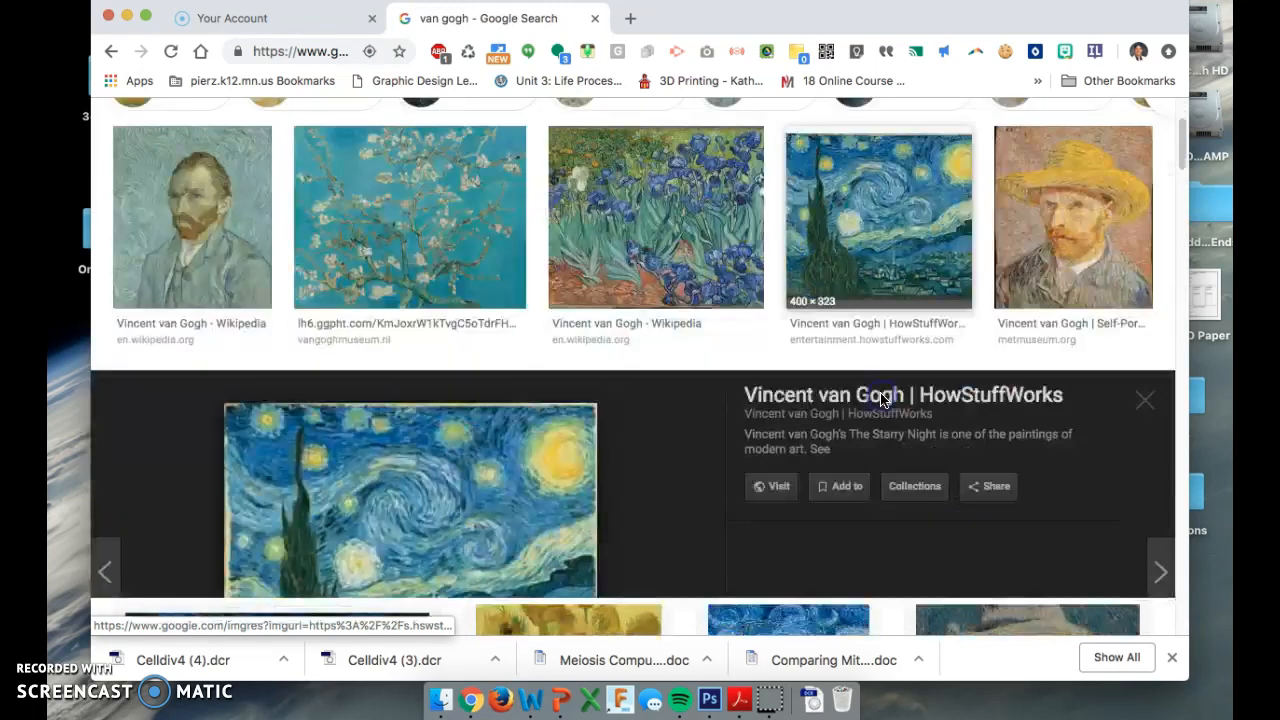
left_click_drag(698, 9, 1015, 9)
right_click(688, 400)
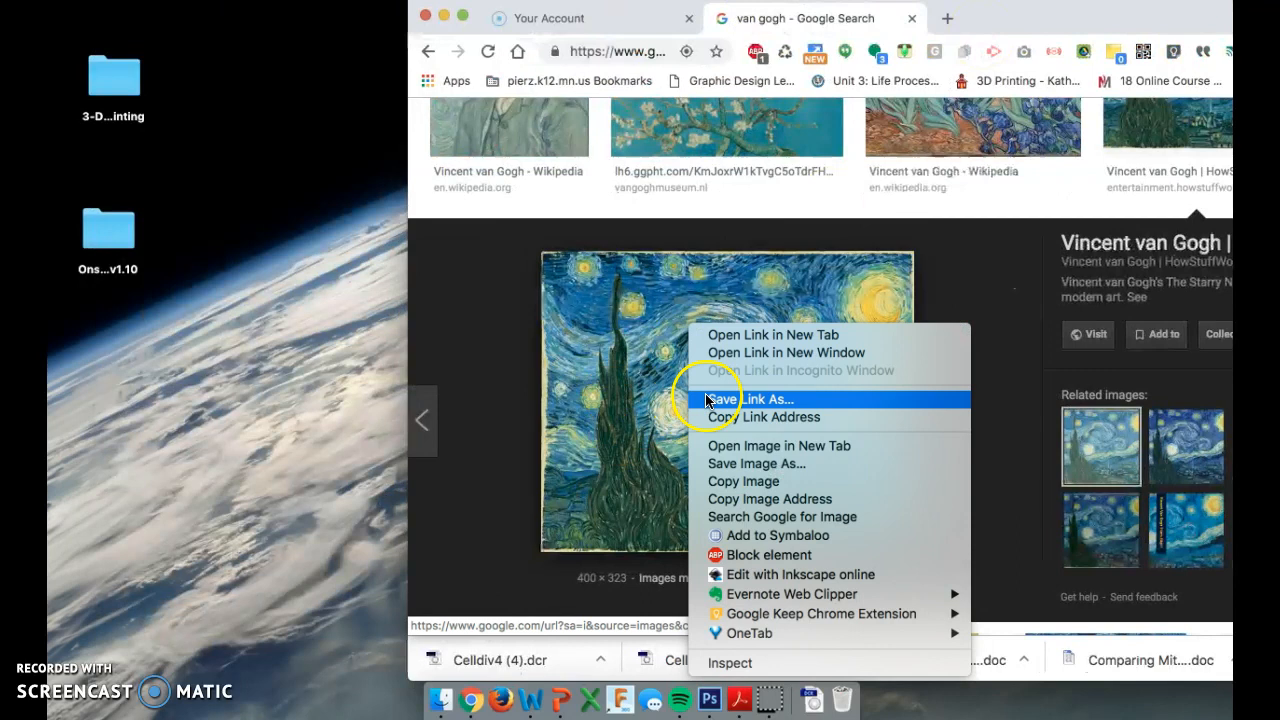
left_click(614, 371)
left_click_drag(614, 371, 80, 410)
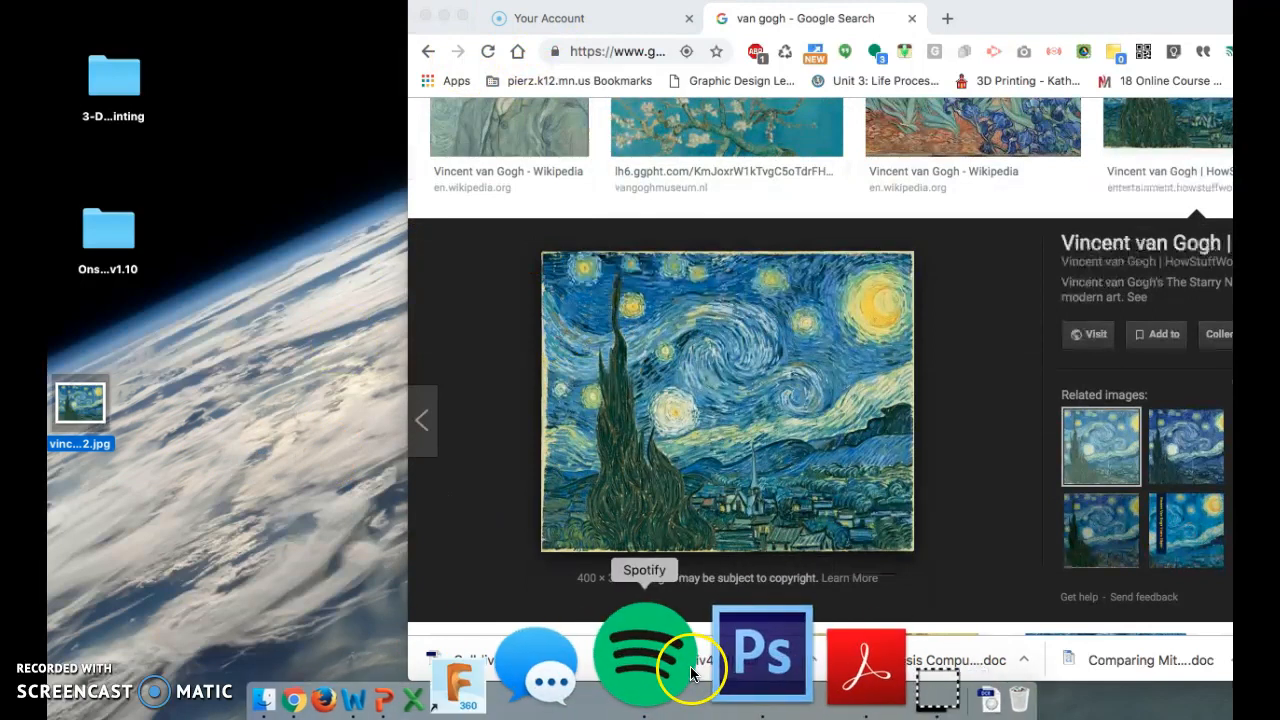
left_click(688, 664)
Open the desktop Starry Night JPG in Photoshop.
left_click_drag(612, 12, 691, 7)
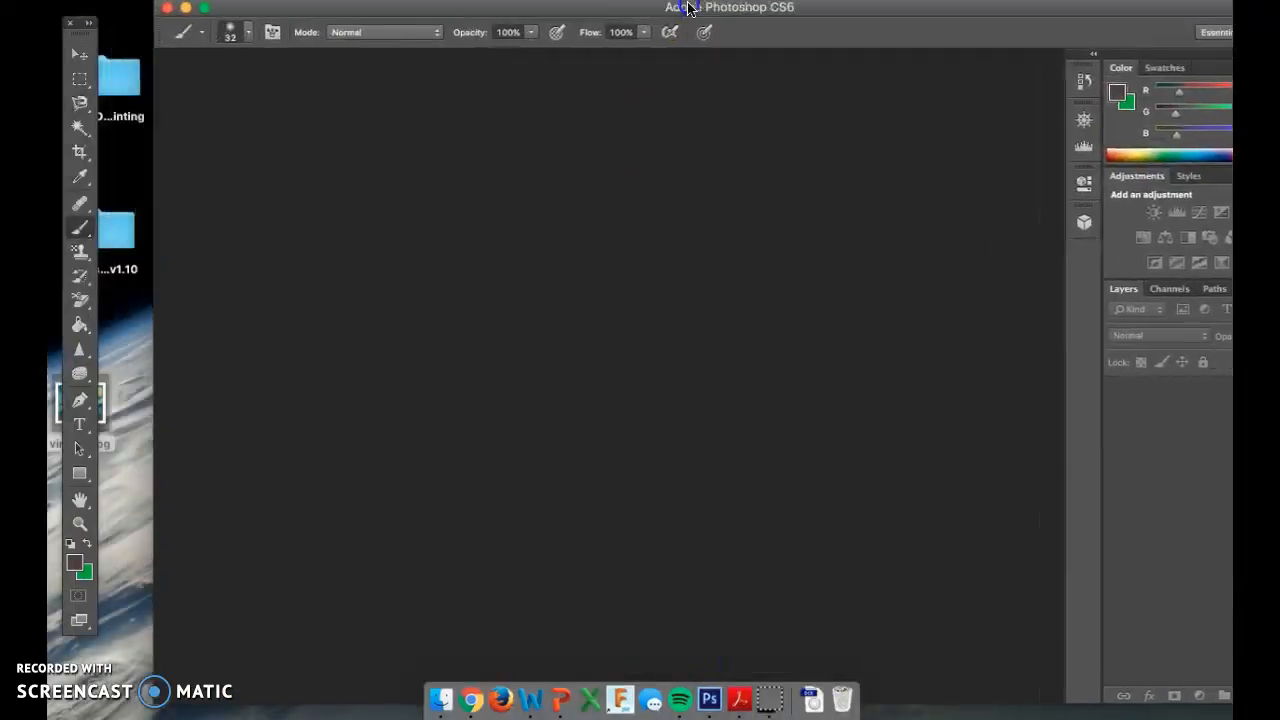
left_click_drag(106, 400, 652, 372)
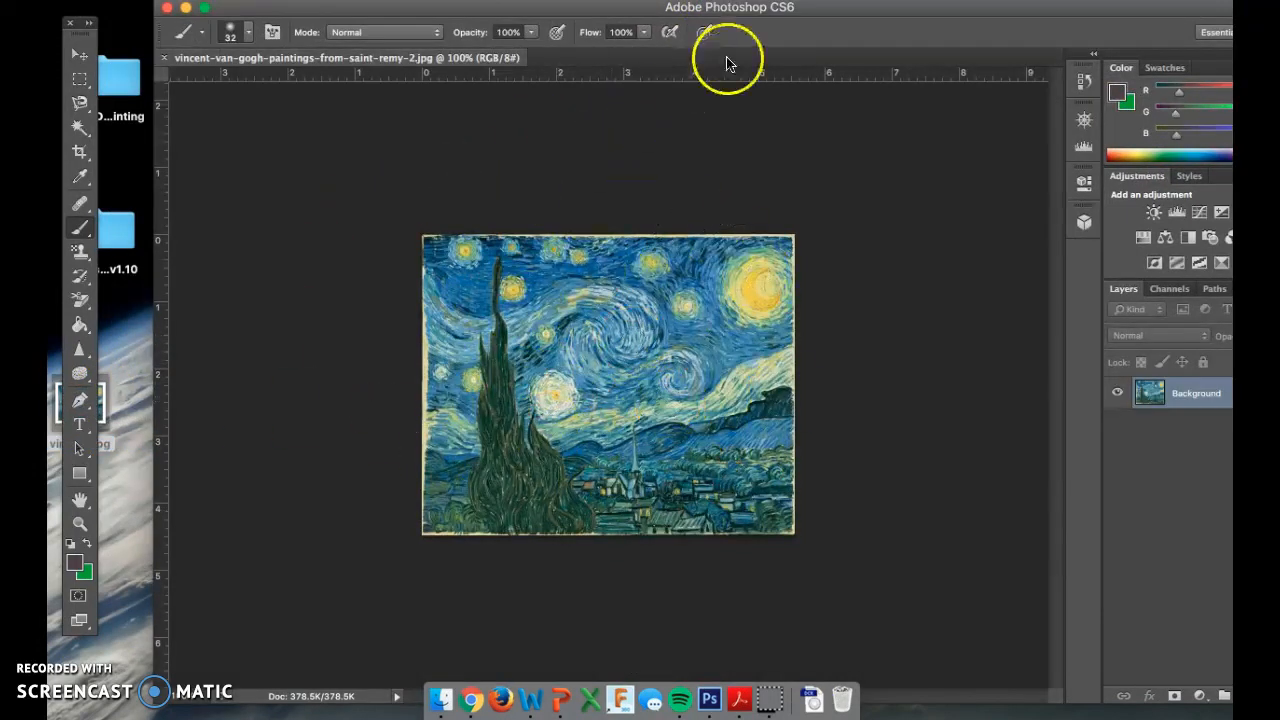
left_click(198, 0)
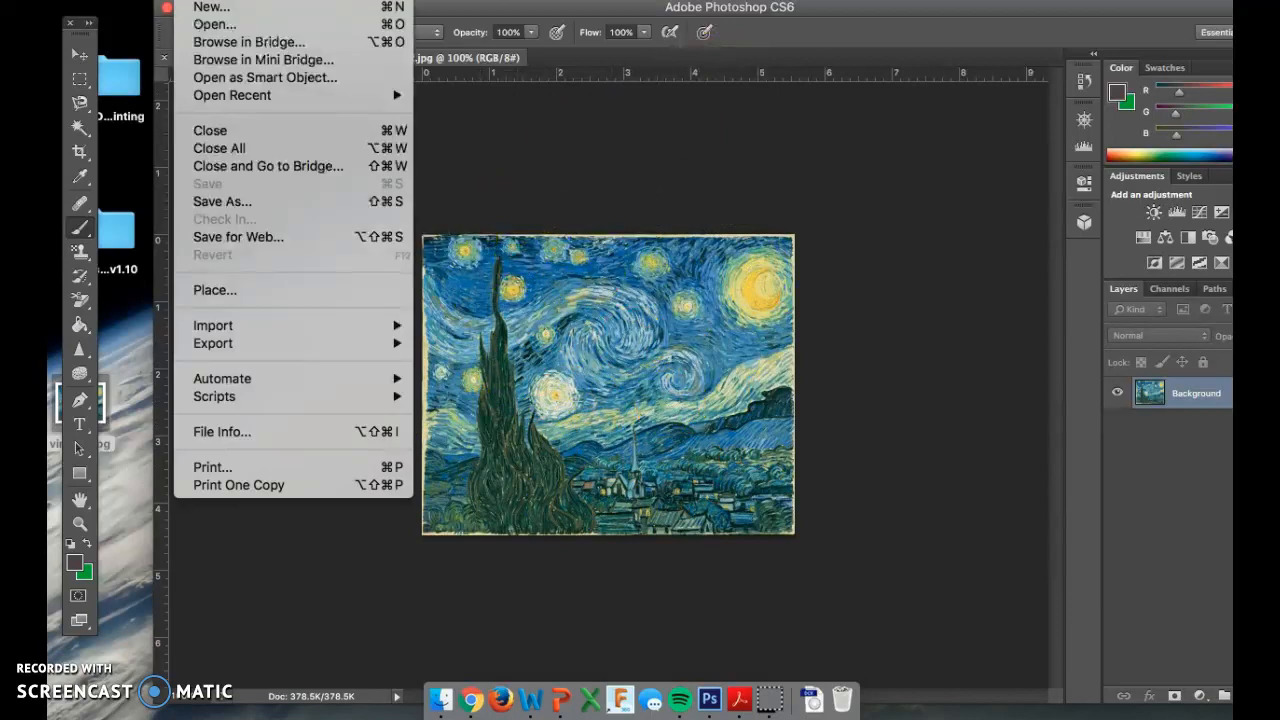
left_click(200, 0)
Create a new blank white 602 × 1800 px document, Untitled-1.
key("super+n")
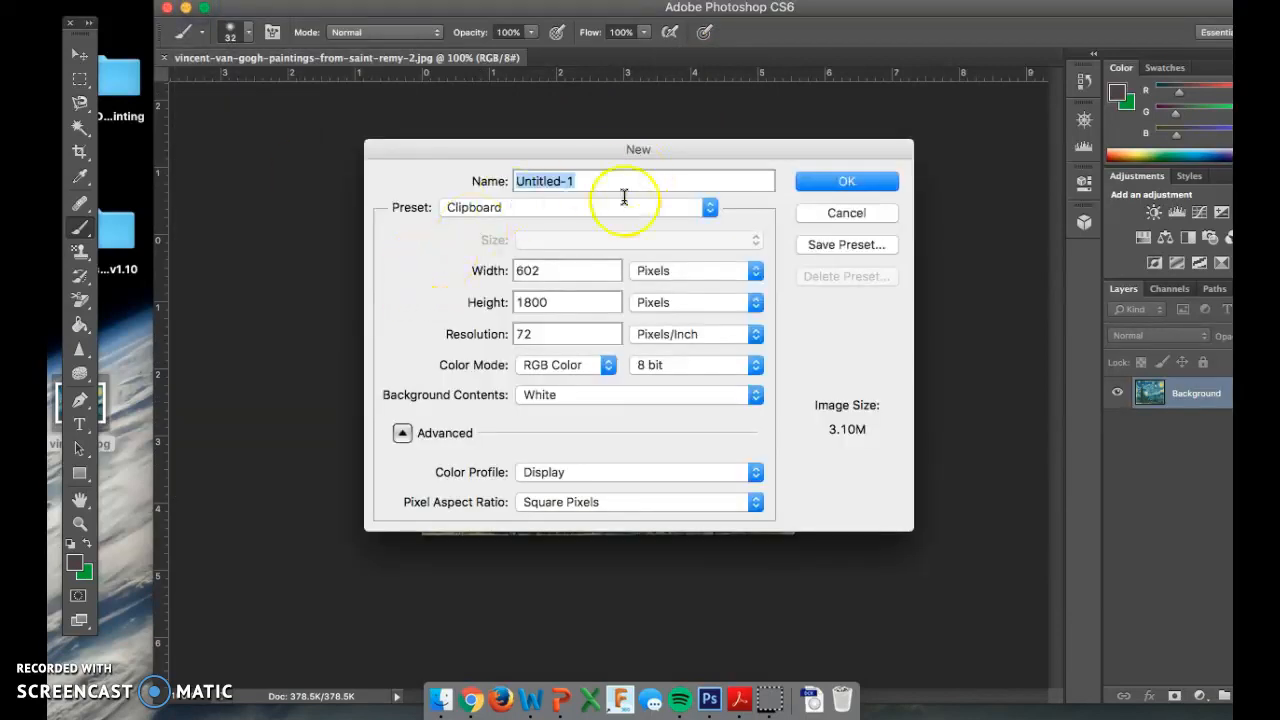
left_click(816, 179)
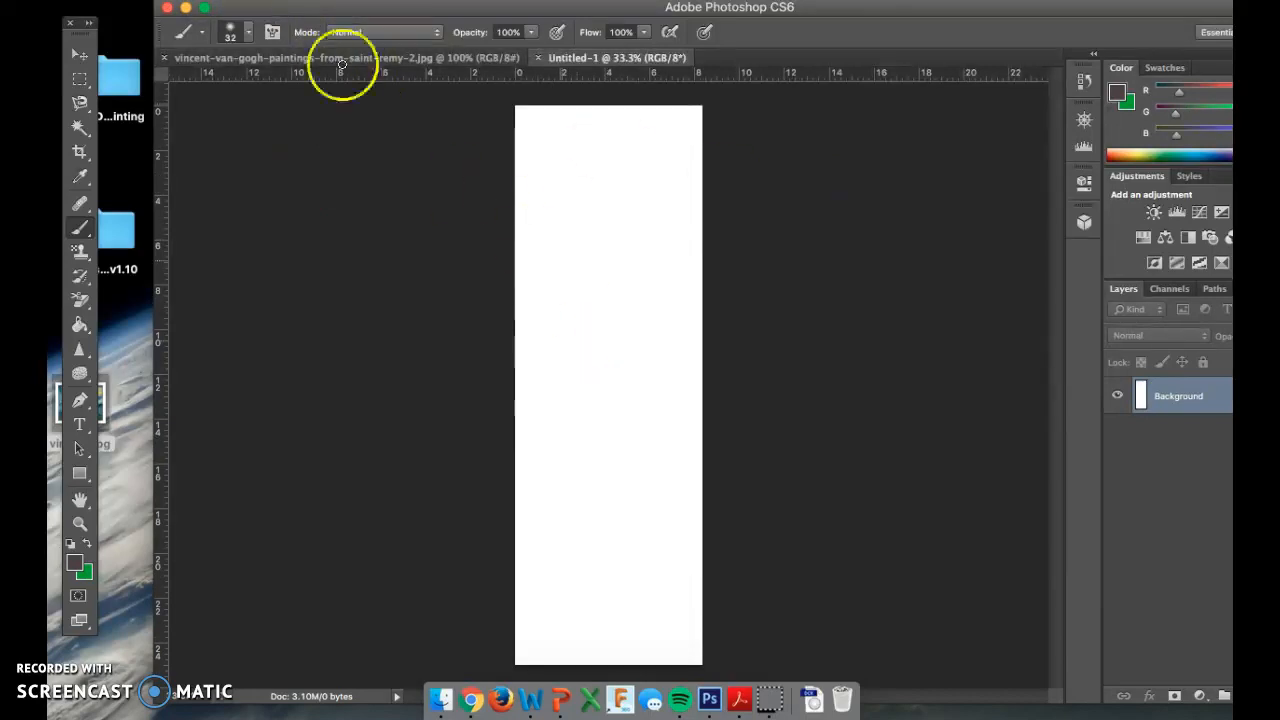
left_click(229, 1)
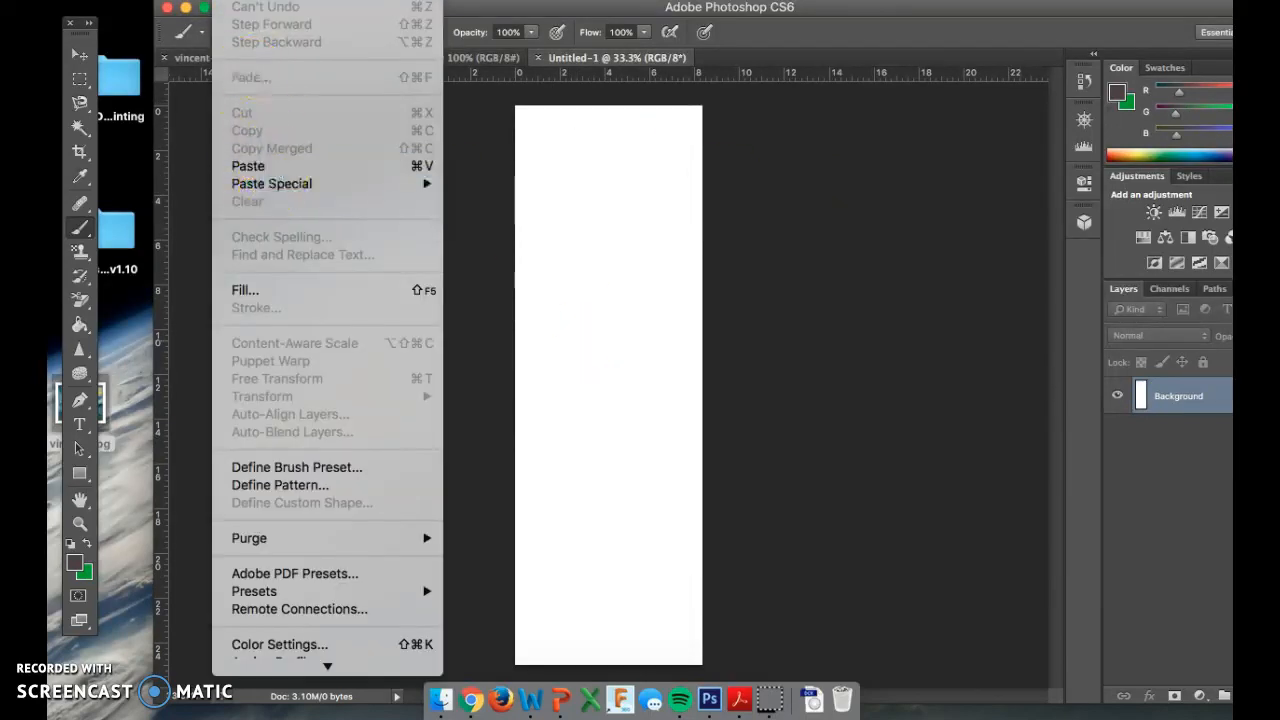
mouse_move(275, 1)
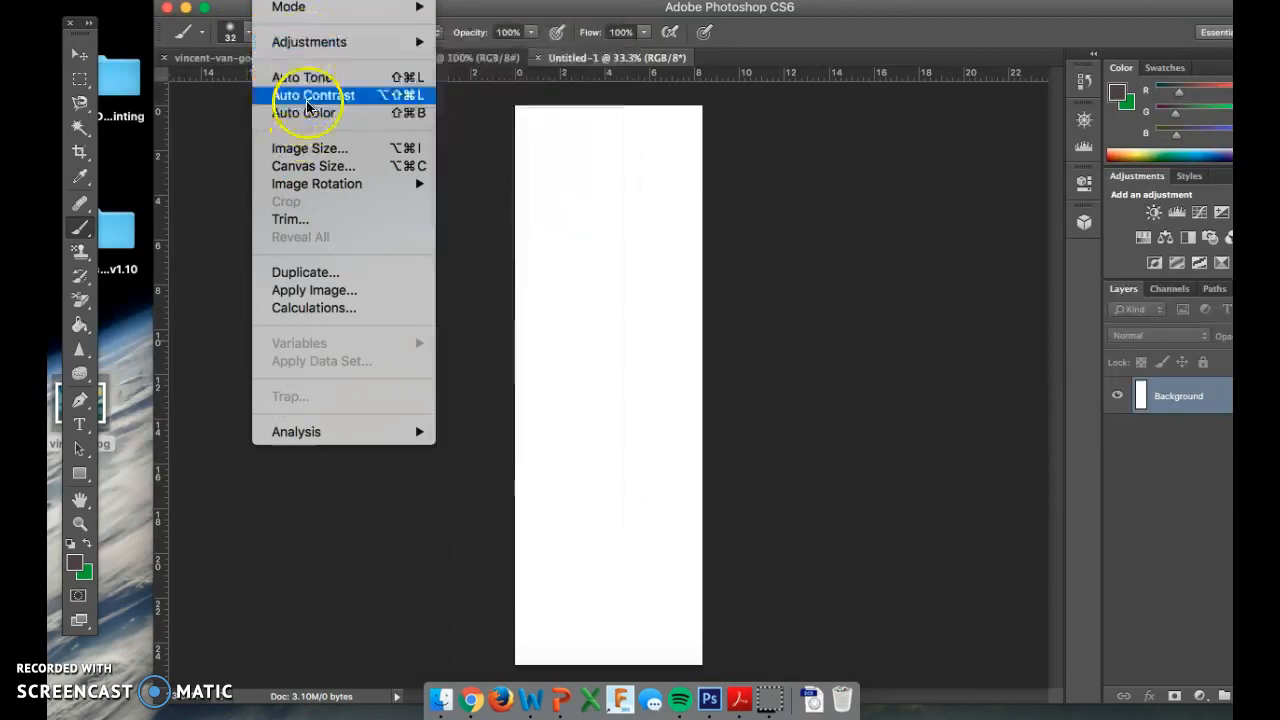
Resize the Untitled-1 canvas to 16 × 16 inches, accepting the clipping warning.
left_click(316, 167)
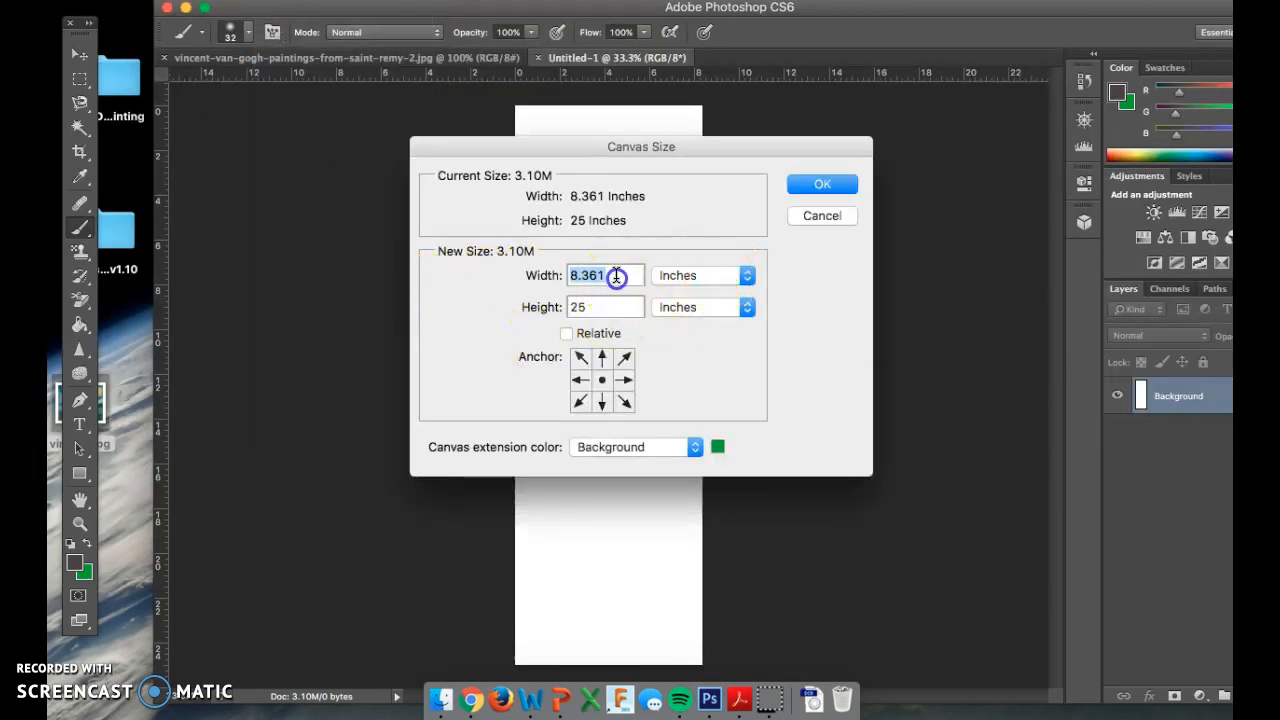
type("16")
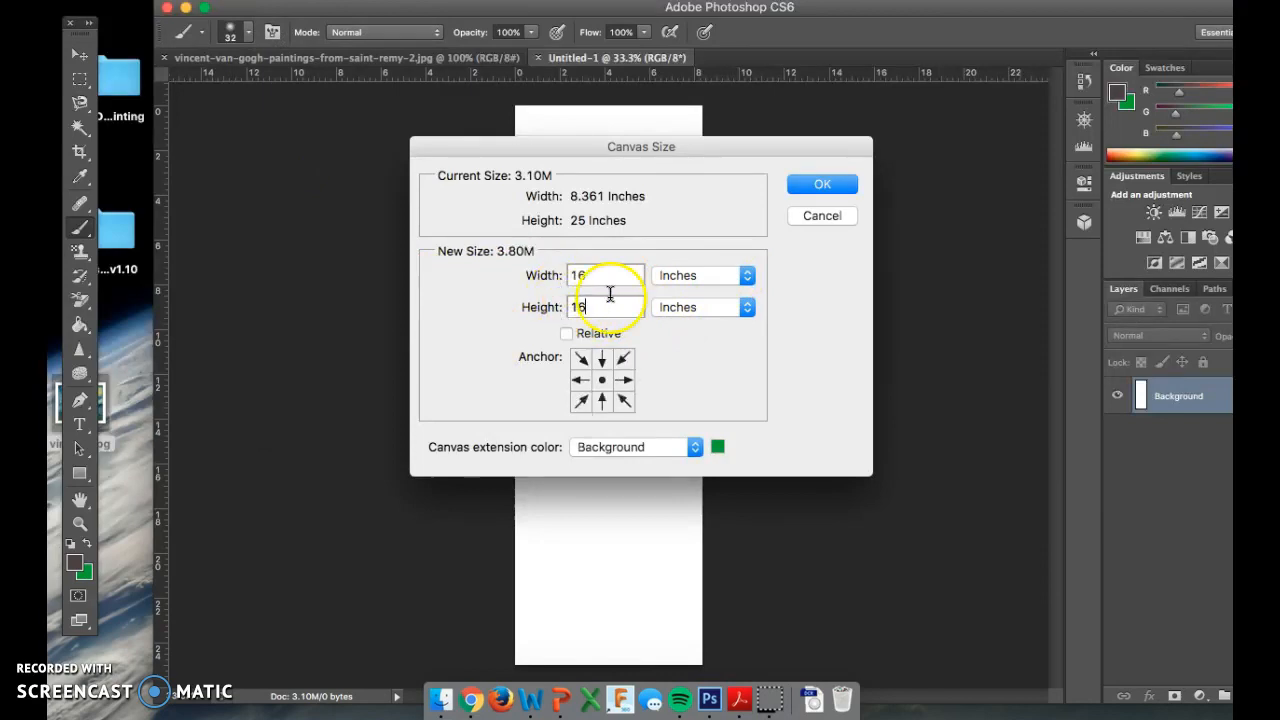
left_click(843, 182)
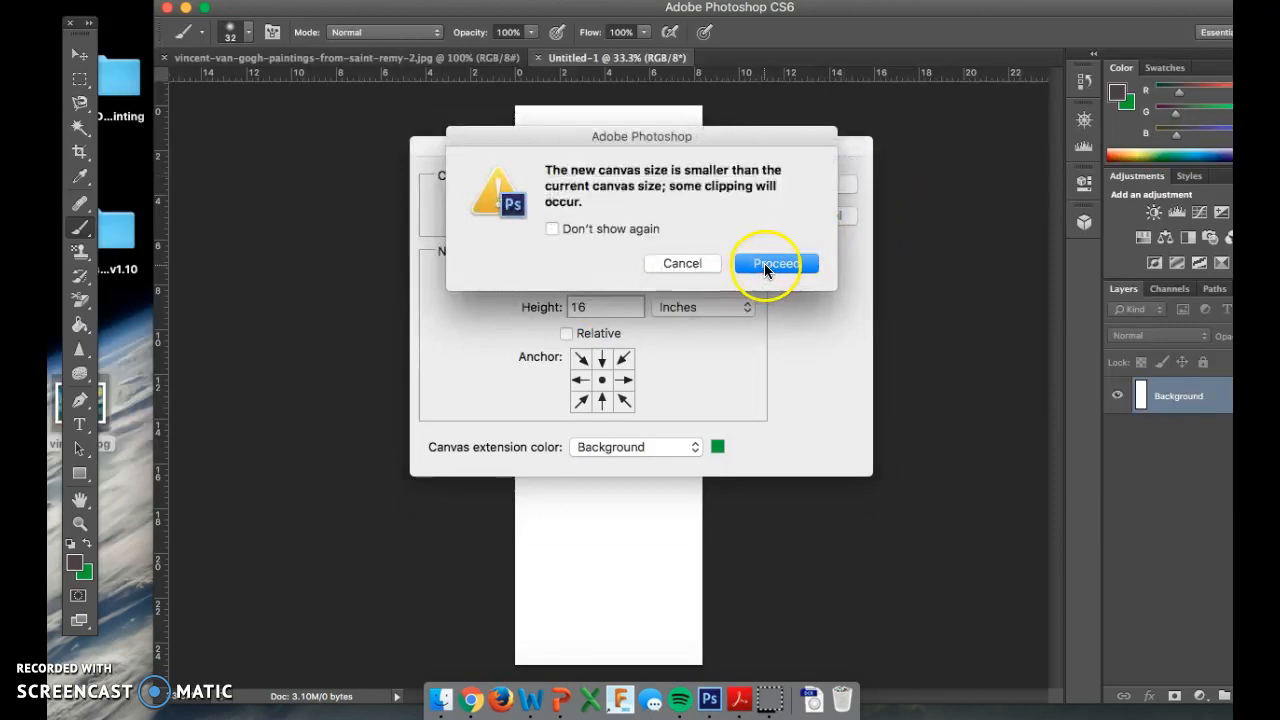
left_click(764, 266)
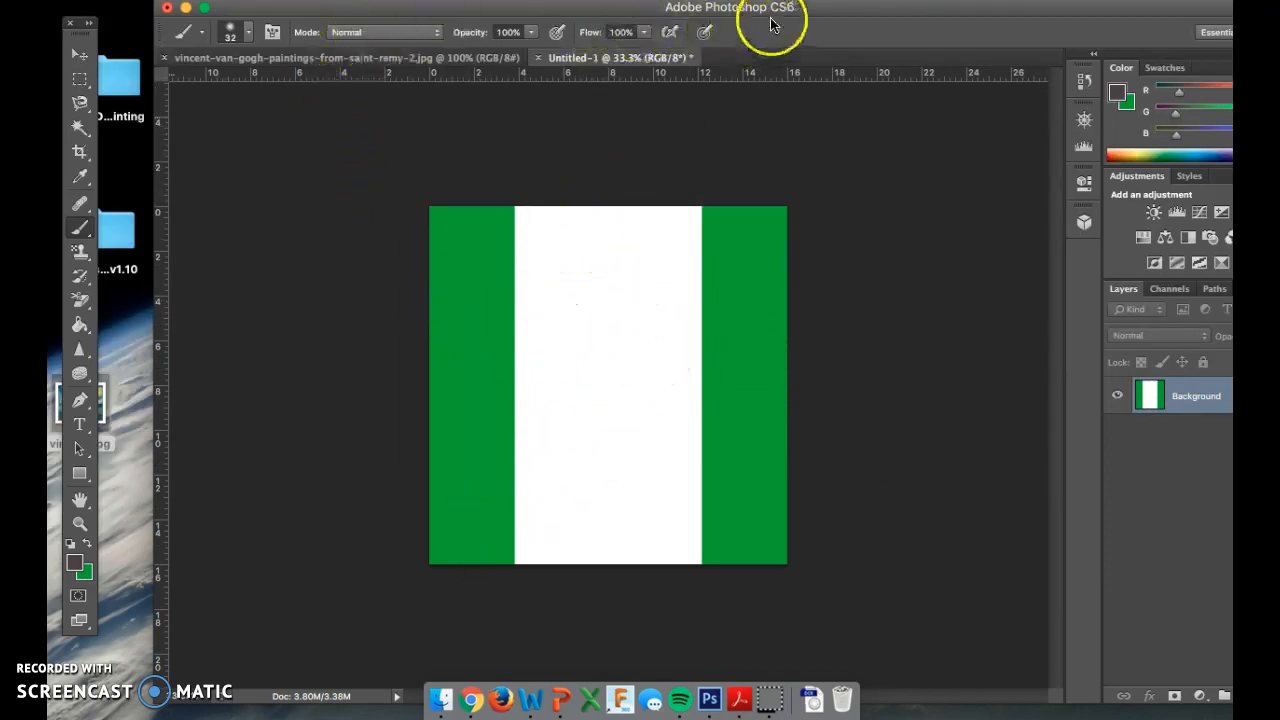
Reposition the Photoshop window so the side panels fit on screen.
left_click_drag(725, 8, 653, 8)
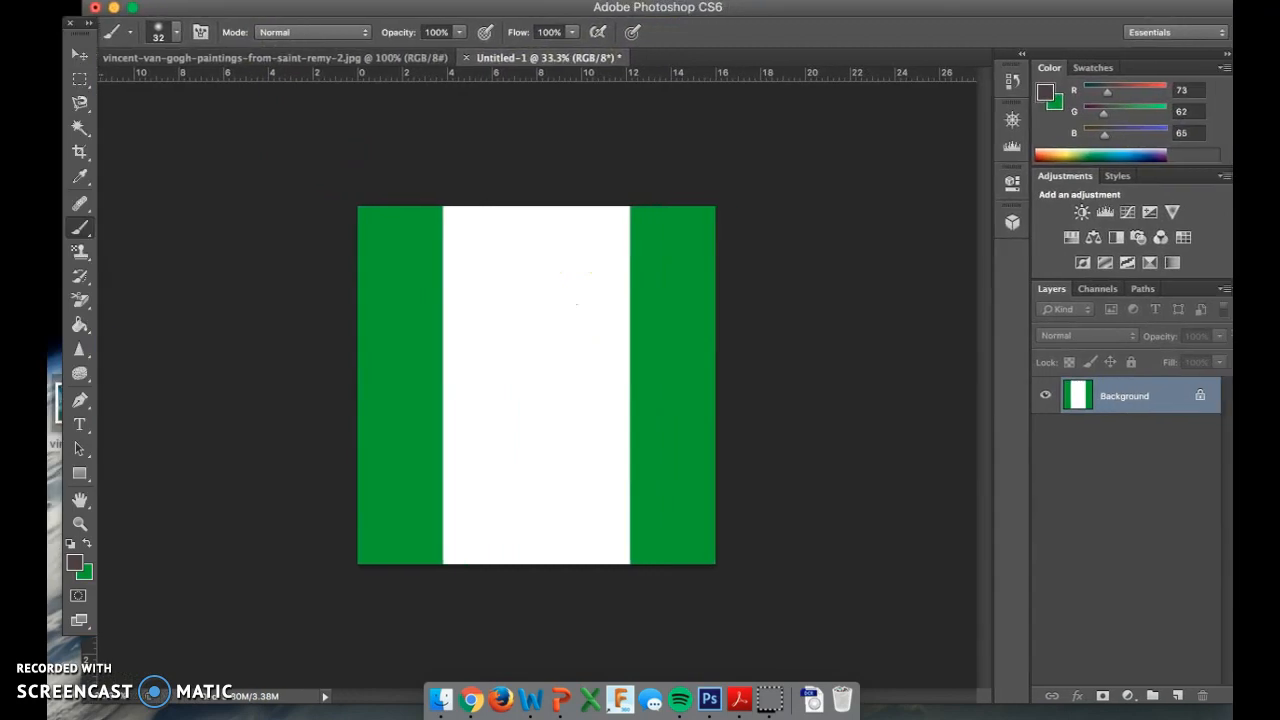
left_click(327, 697)
left_click(223, 234)
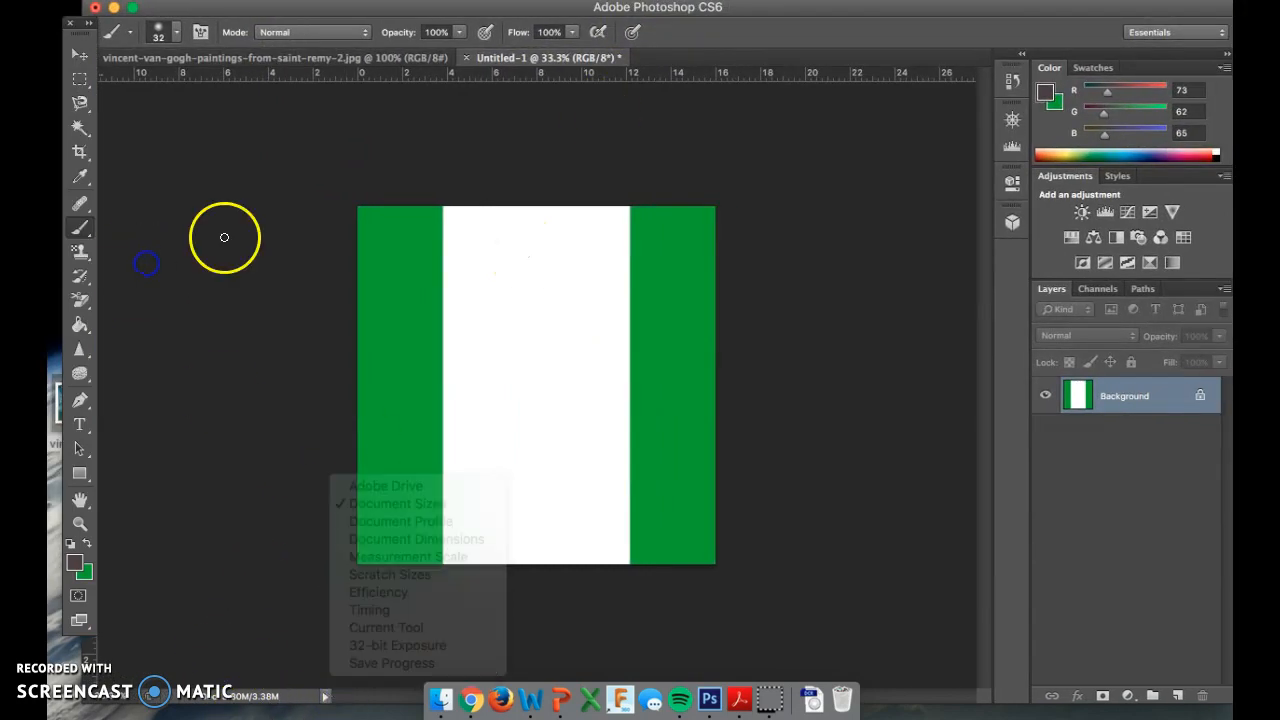
left_click_drag(327, 7, 356, 8)
Open the van Gogh Starry Night JPG from the desktop via File > Open.
left_click(197, 1)
left_click(201, 24)
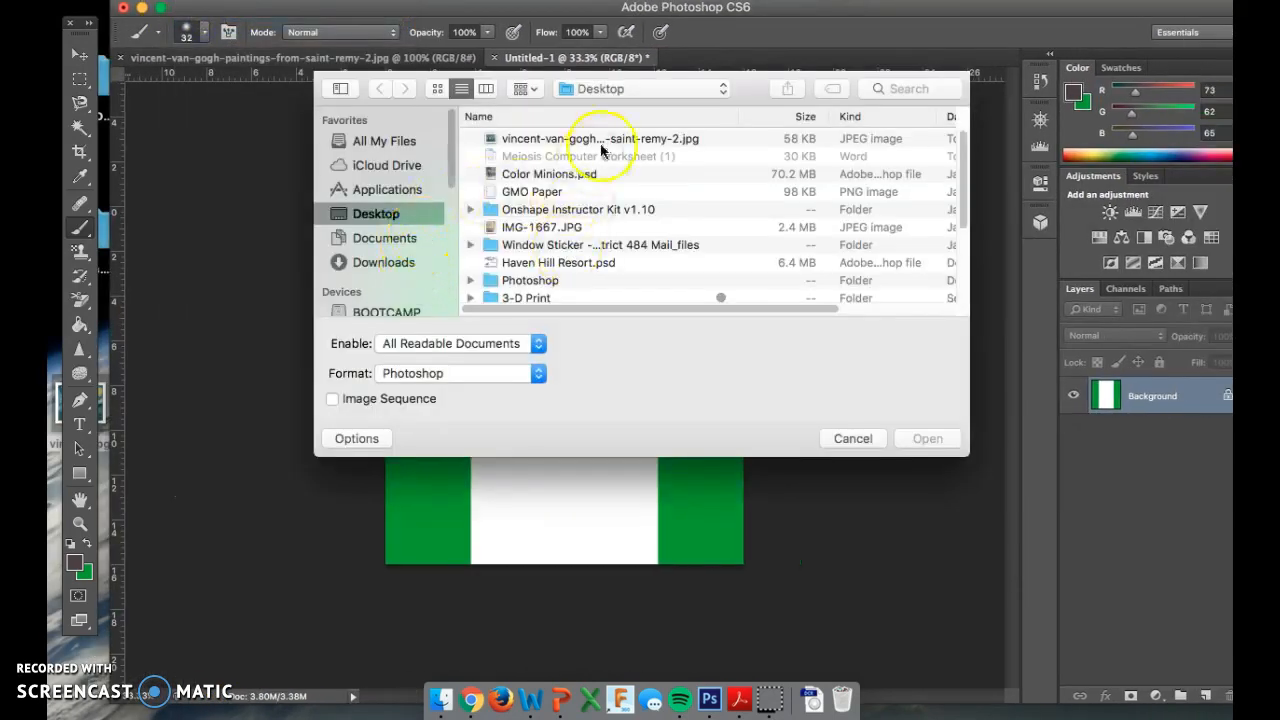
left_click(602, 140)
left_click(929, 437)
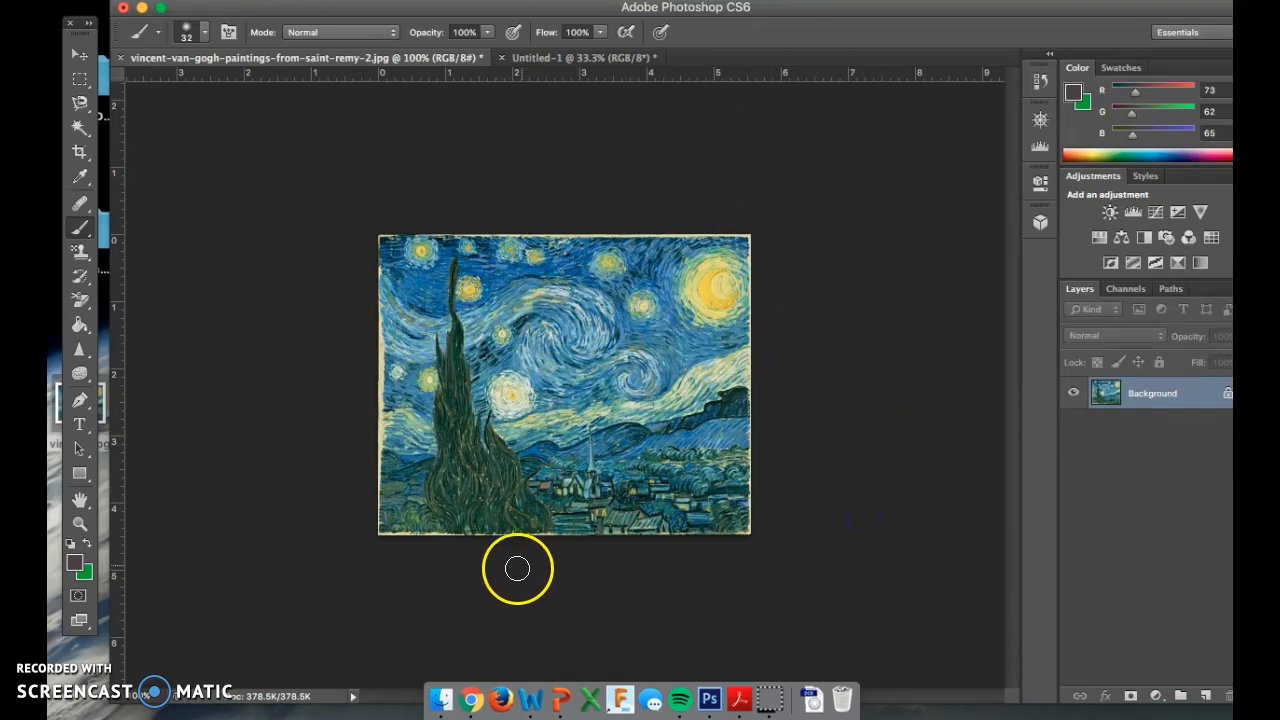
Float the Starry Night document in its own window beside Untitled-1.
left_click(557, 60)
left_click(372, 58)
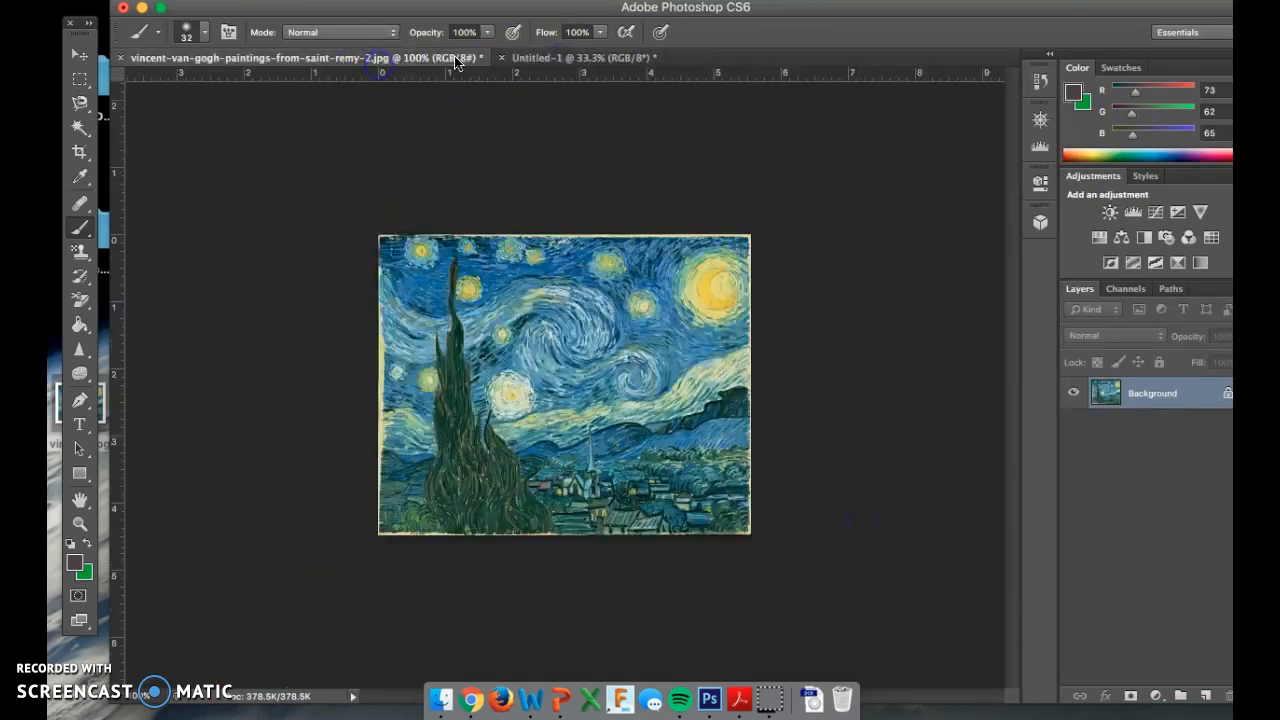
left_click(579, 59)
left_click(400, 62)
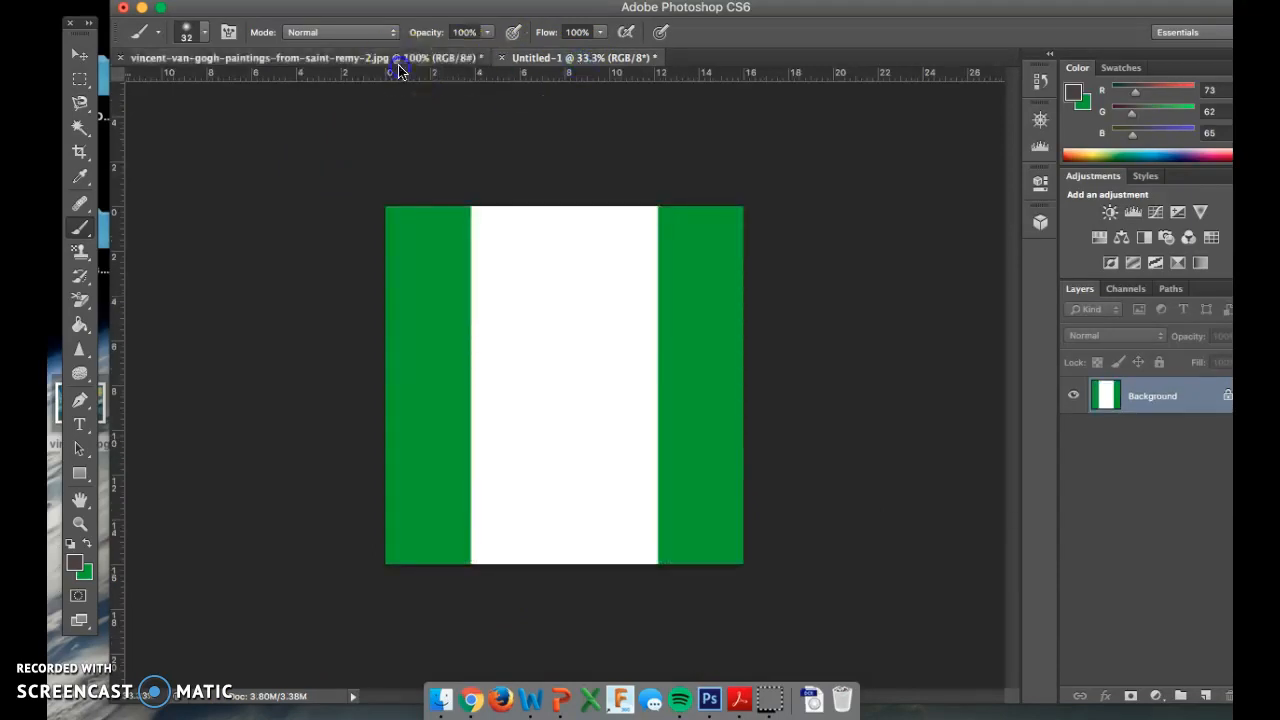
left_click_drag(452, 63, 1033, 62)
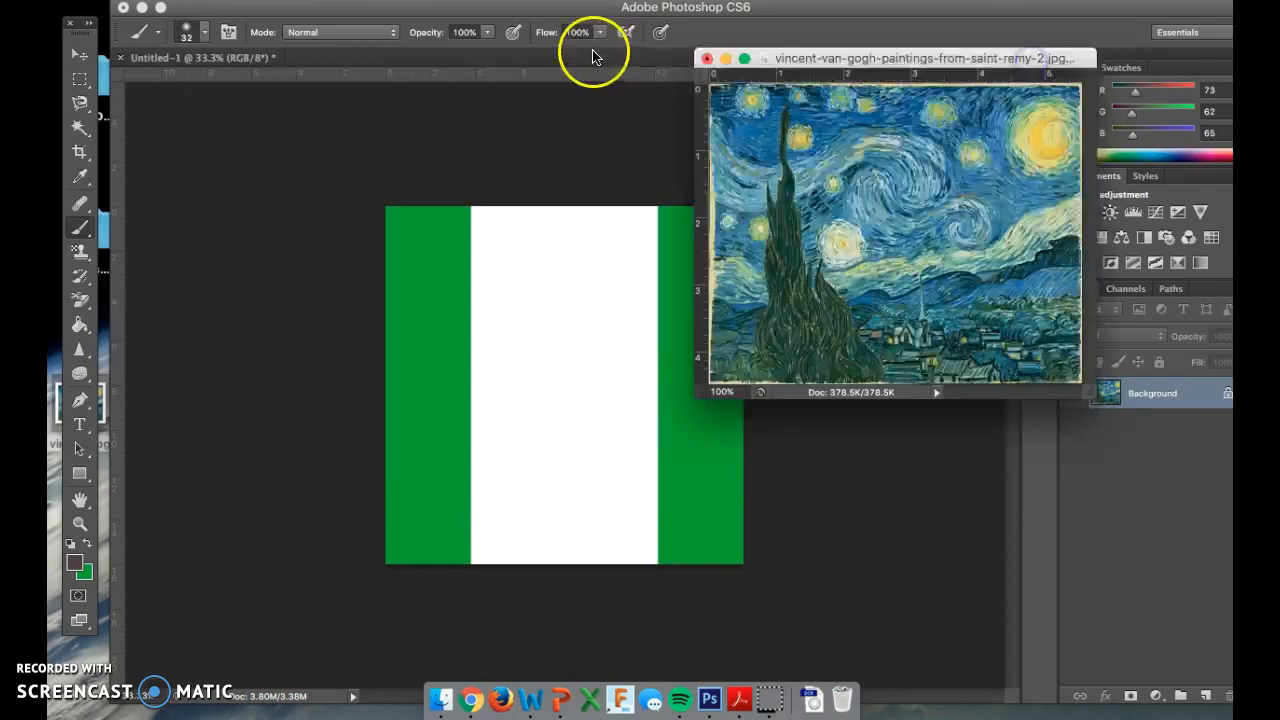
mouse_move(829, 63)
left_mouse_down()
mouse_move(885, 62)
mouse_move(831, 80)
left_mouse_up()
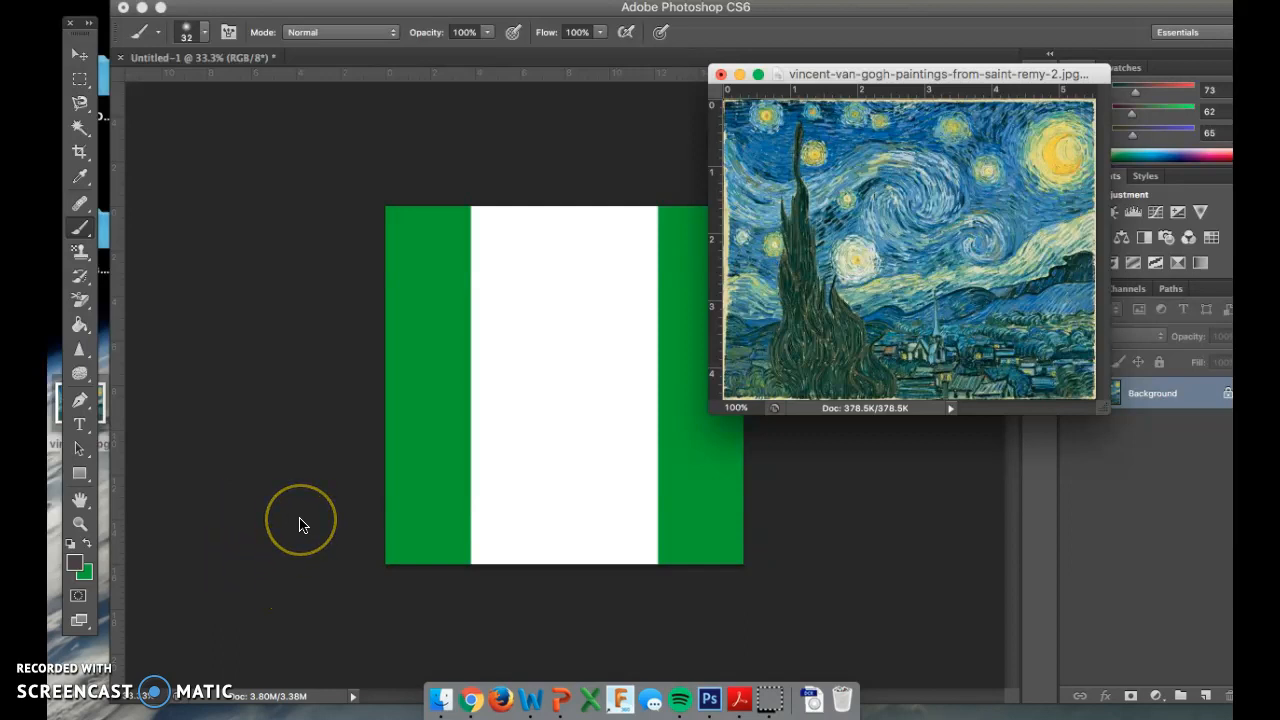
Sample the deep sky blue (RGB 39, 92, 134) from Starry Night as foreground colour.
key("i")
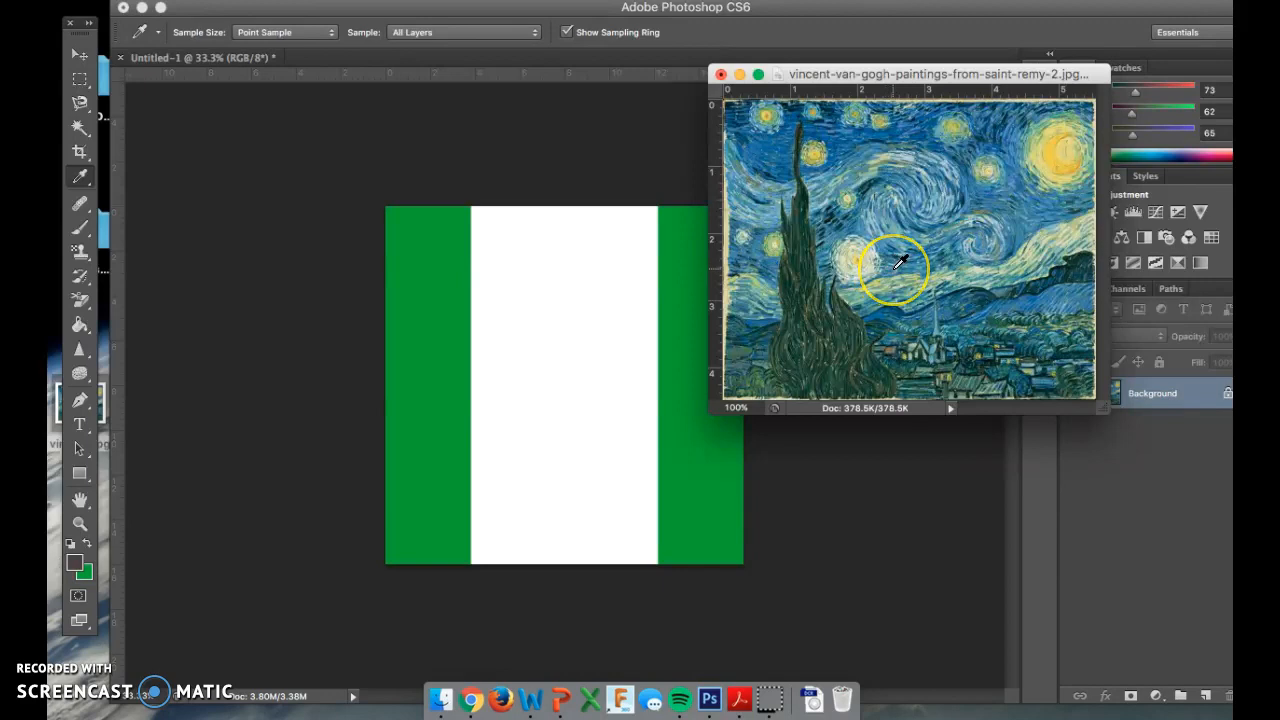
left_click(917, 139)
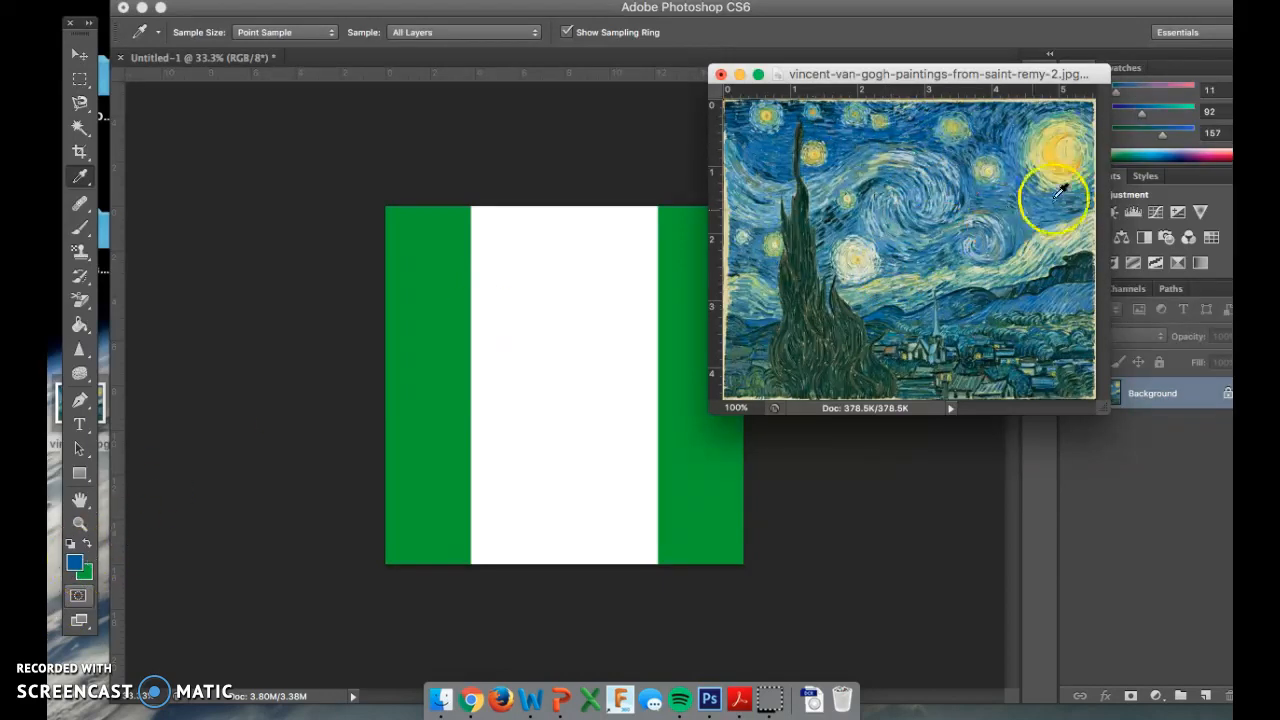
left_click(1064, 152)
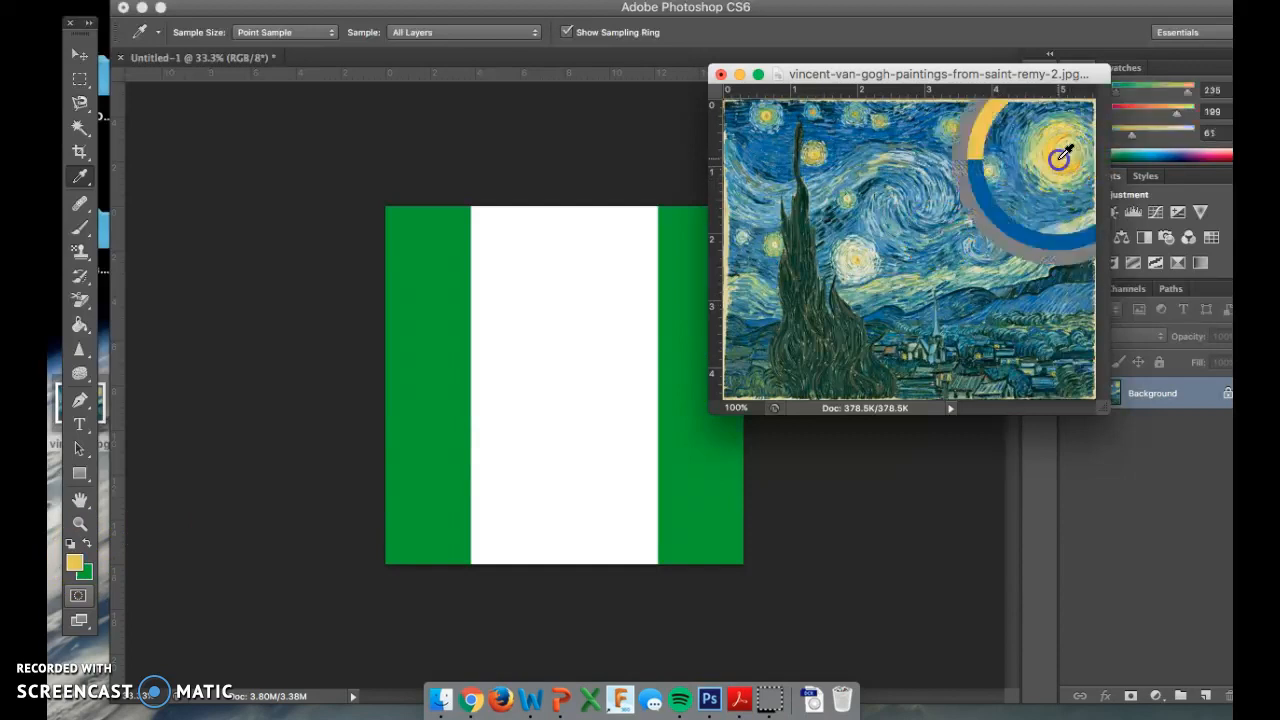
left_click(1059, 156)
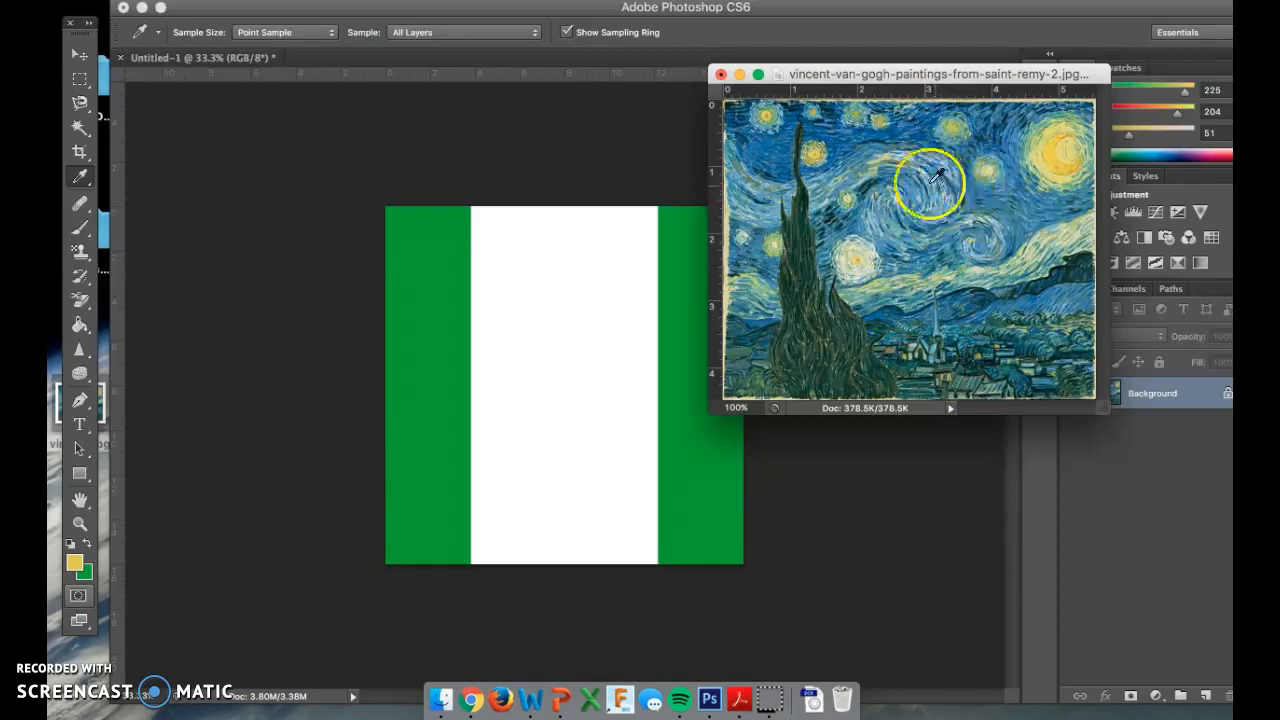
left_click_drag(767, 132, 770, 137)
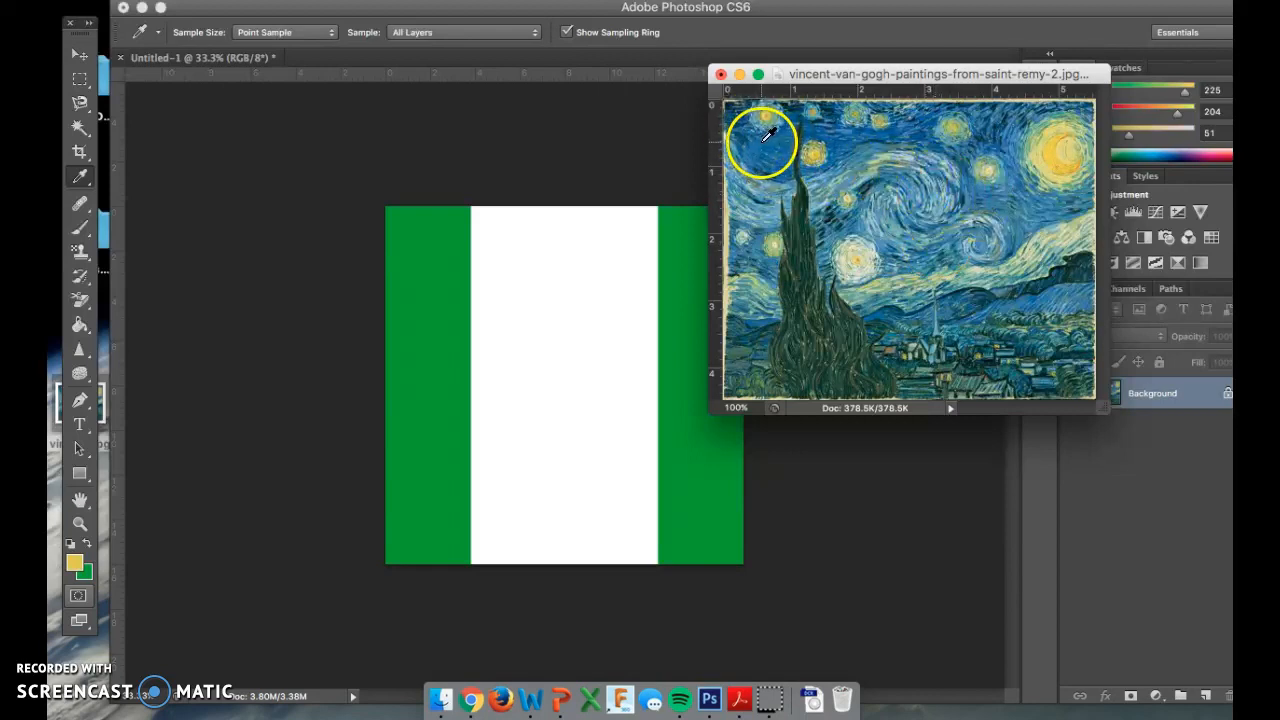
left_click_drag(760, 140, 738, 109)
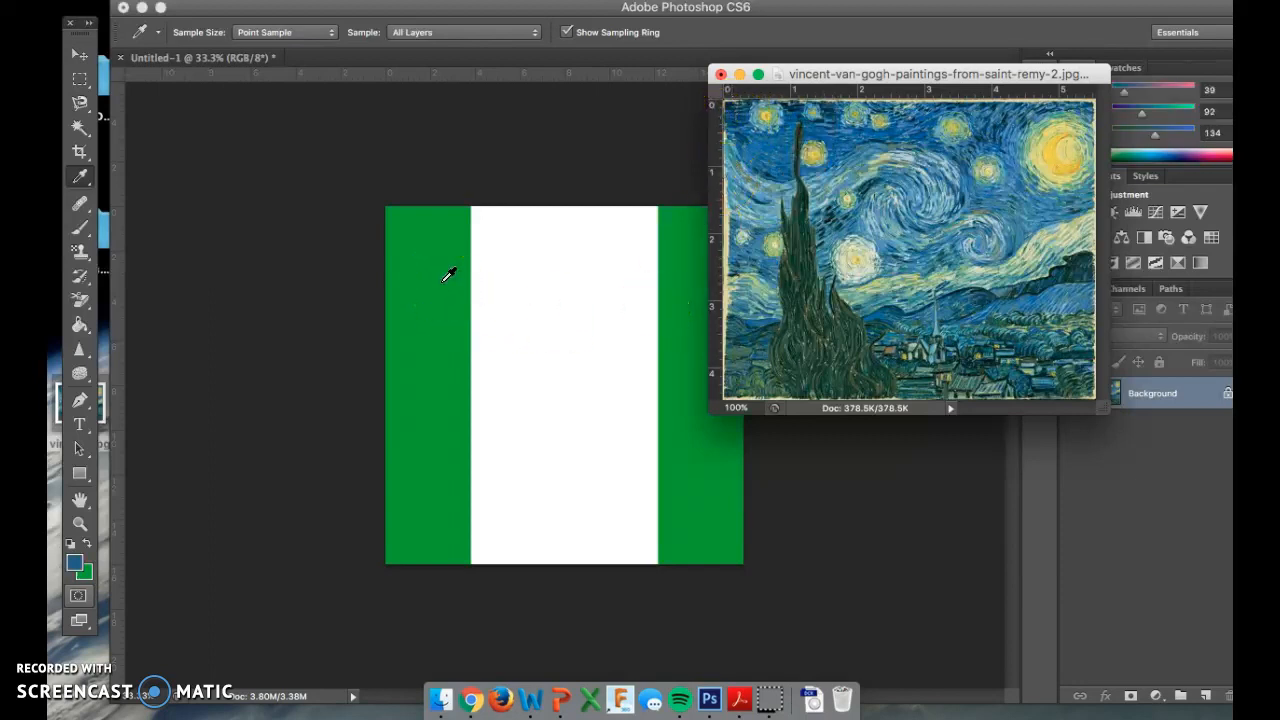
Select the Brush and raise its hardness slightly.
key("b")
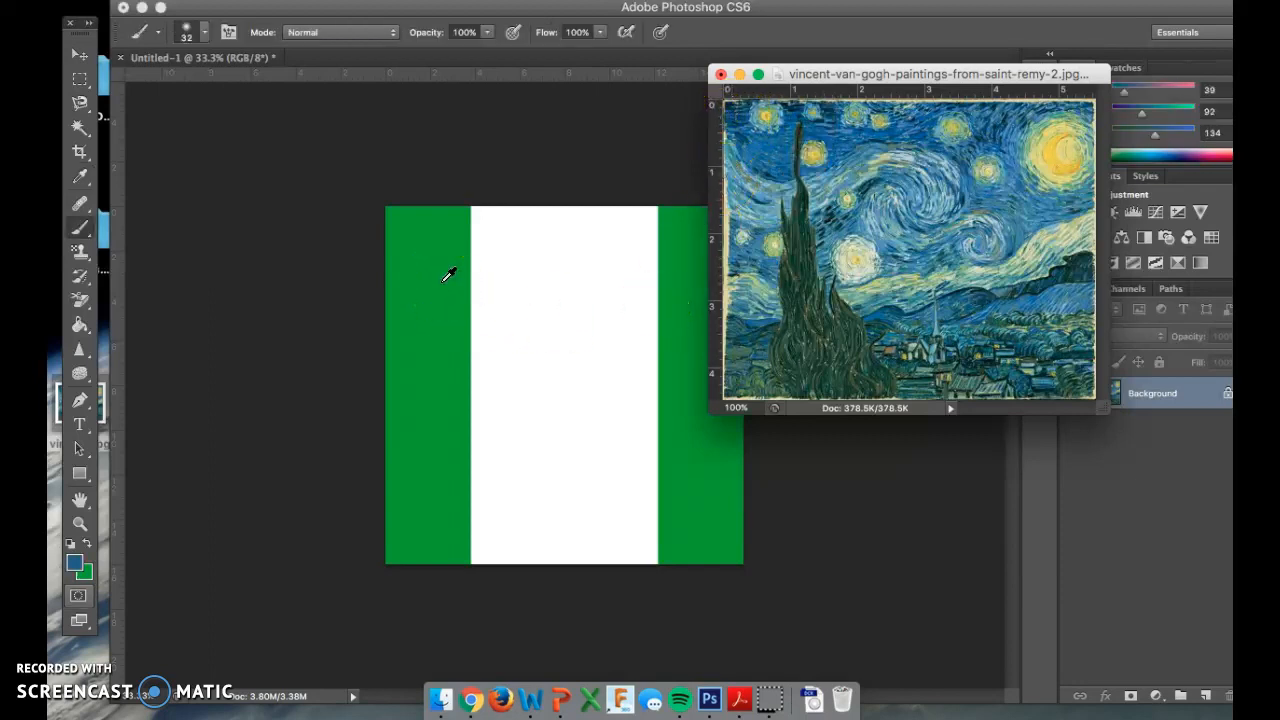
left_click(205, 36)
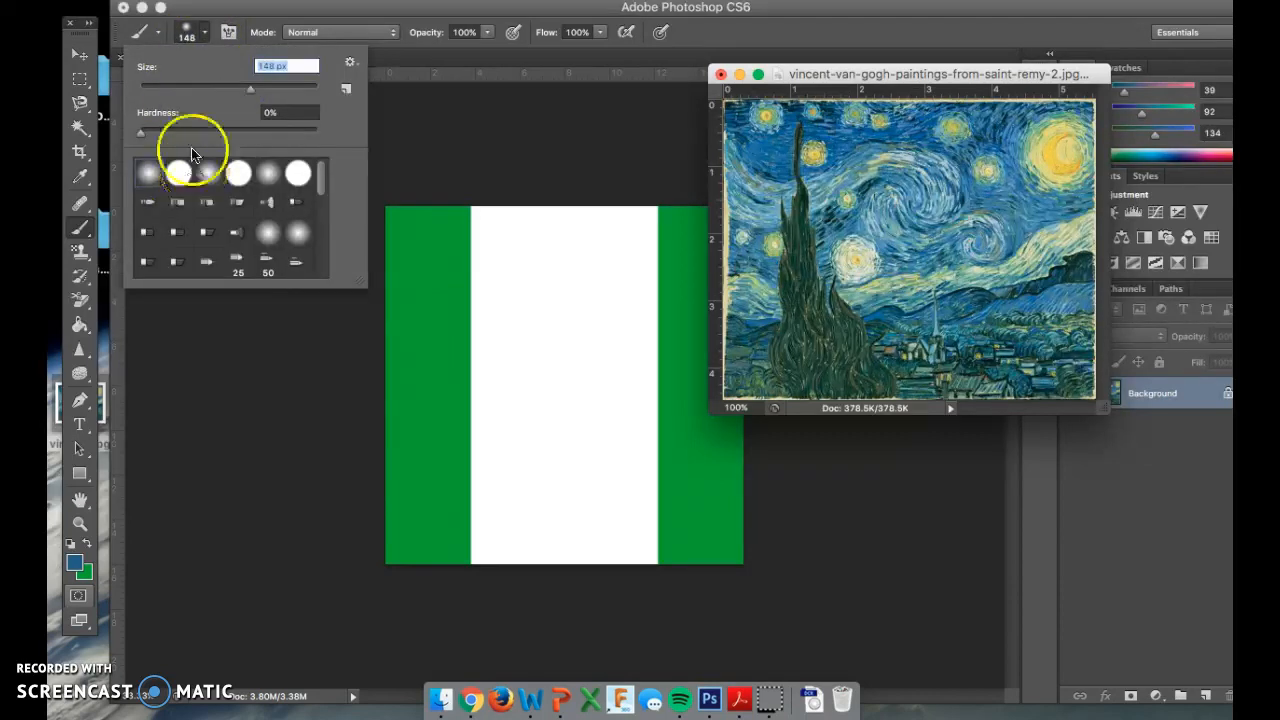
left_click_drag(139, 131, 192, 135)
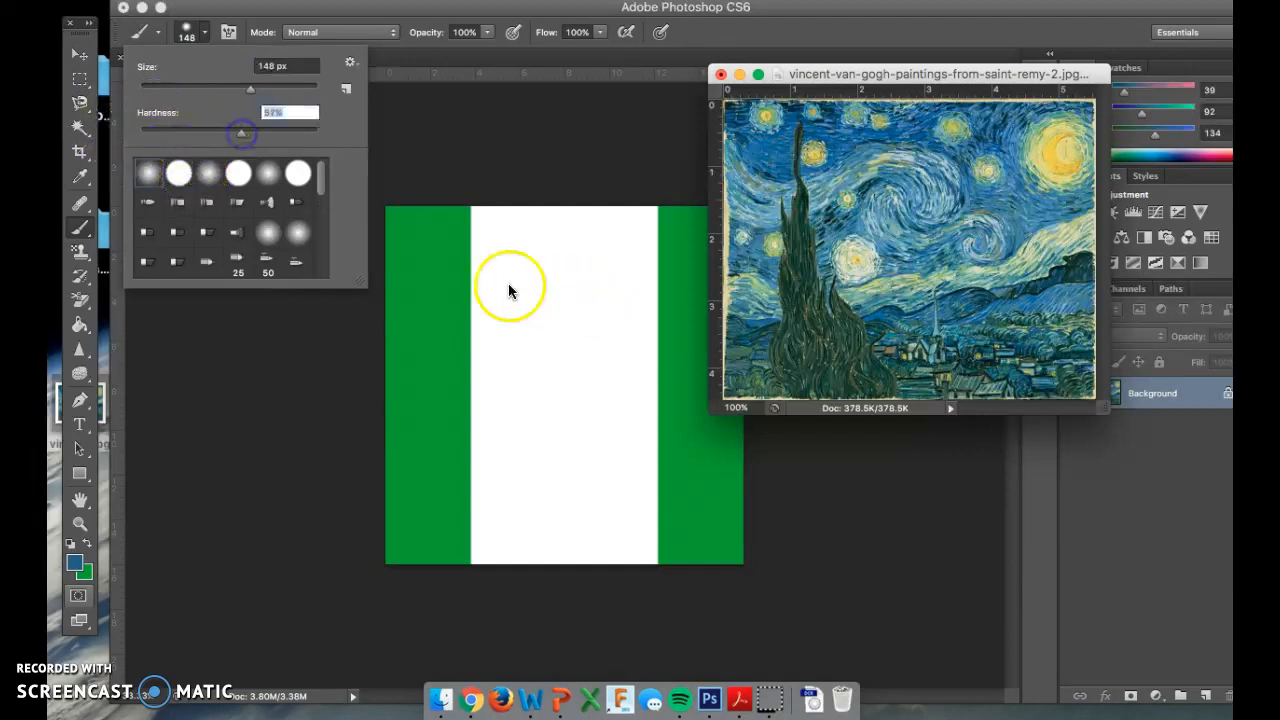
left_click(480, 271)
Brush deep blue over the whole canvas, covering the green and white strips.
mouse_move(480, 271)
left_mouse_down()
mouse_move(539, 270)
mouse_move(501, 287)
mouse_move(482, 262)
mouse_move(411, 266)
mouse_move(587, 207)
mouse_move(770, 209)
mouse_move(371, 233)
mouse_move(406, 190)
mouse_move(400, 447)
mouse_move(454, 248)
mouse_move(431, 423)
mouse_move(423, 312)
mouse_move(555, 212)
mouse_move(652, 277)
mouse_move(649, 213)
mouse_move(454, 330)
left_mouse_up()
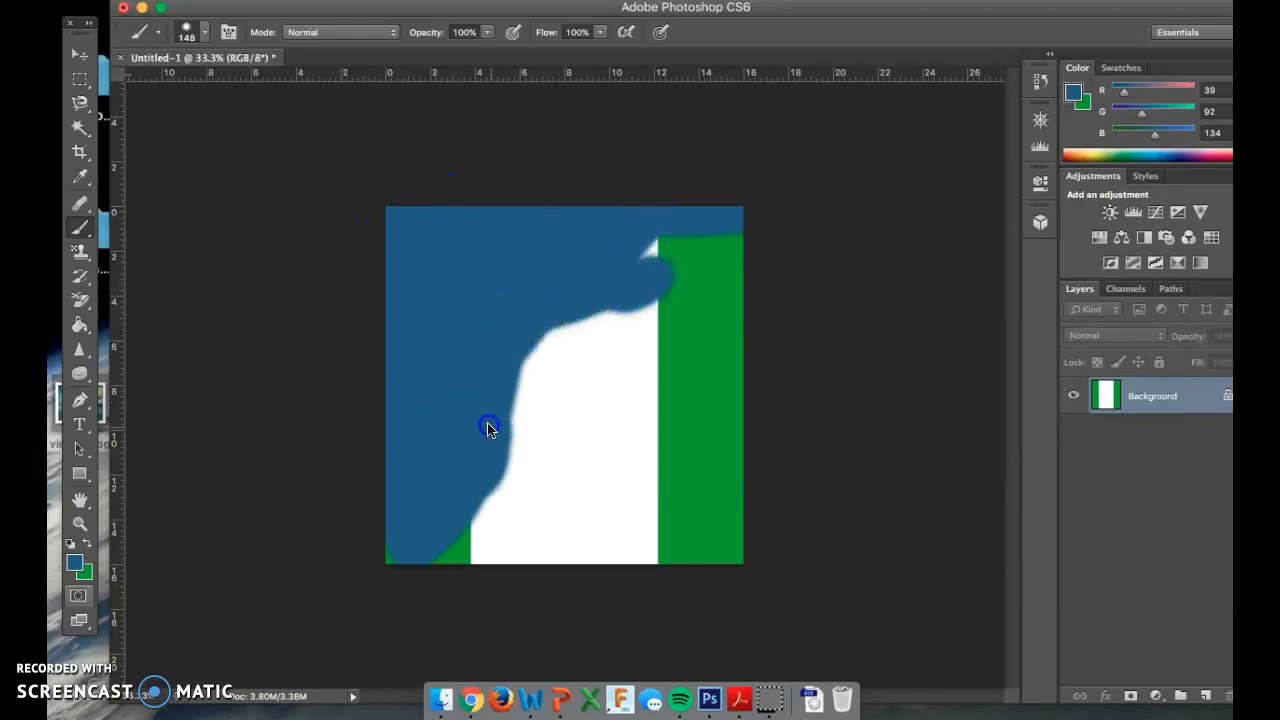
mouse_move(421, 560)
left_mouse_down()
mouse_move(764, 558)
mouse_move(574, 532)
mouse_move(601, 553)
left_mouse_up()
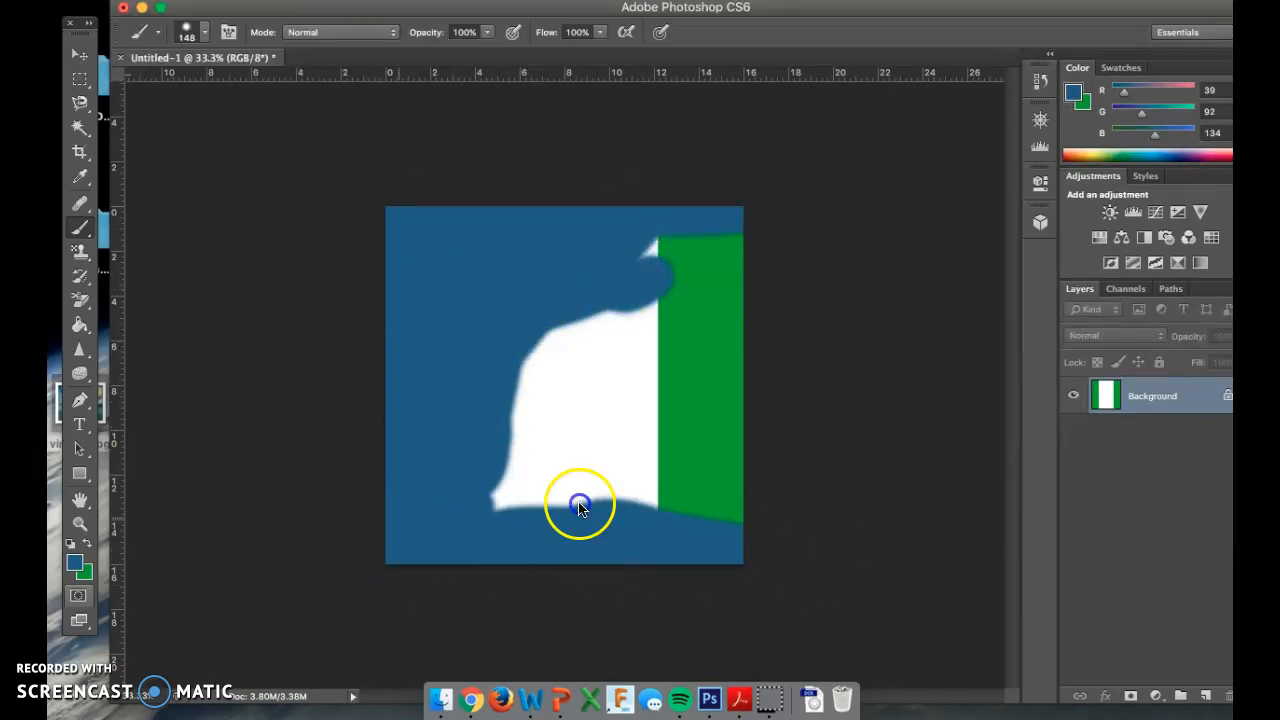
mouse_move(404, 546)
left_mouse_down()
mouse_move(630, 495)
mouse_move(725, 493)
left_mouse_up()
mouse_move(771, 458)
left_mouse_down()
mouse_move(729, 354)
mouse_move(729, 480)
mouse_move(696, 274)
left_mouse_up()
mouse_move(634, 243)
left_mouse_down()
mouse_move(666, 251)
mouse_move(612, 335)
mouse_move(511, 333)
mouse_move(454, 522)
mouse_move(569, 376)
mouse_move(564, 256)
mouse_move(532, 394)
mouse_move(494, 357)
mouse_move(522, 473)
mouse_move(549, 483)
mouse_move(704, 334)
left_mouse_up()
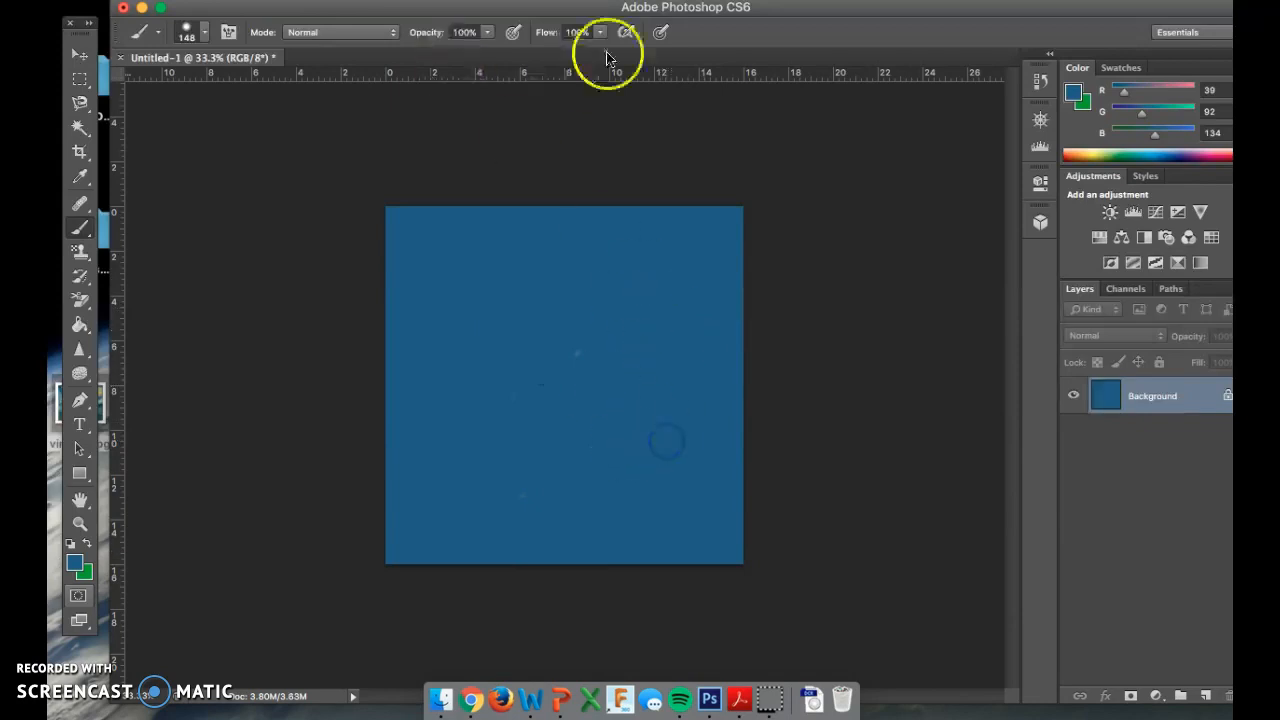
left_click_drag(776, 16, 836, 120)
left_click(855, 75)
left_click_drag(556, 117, 472, 13)
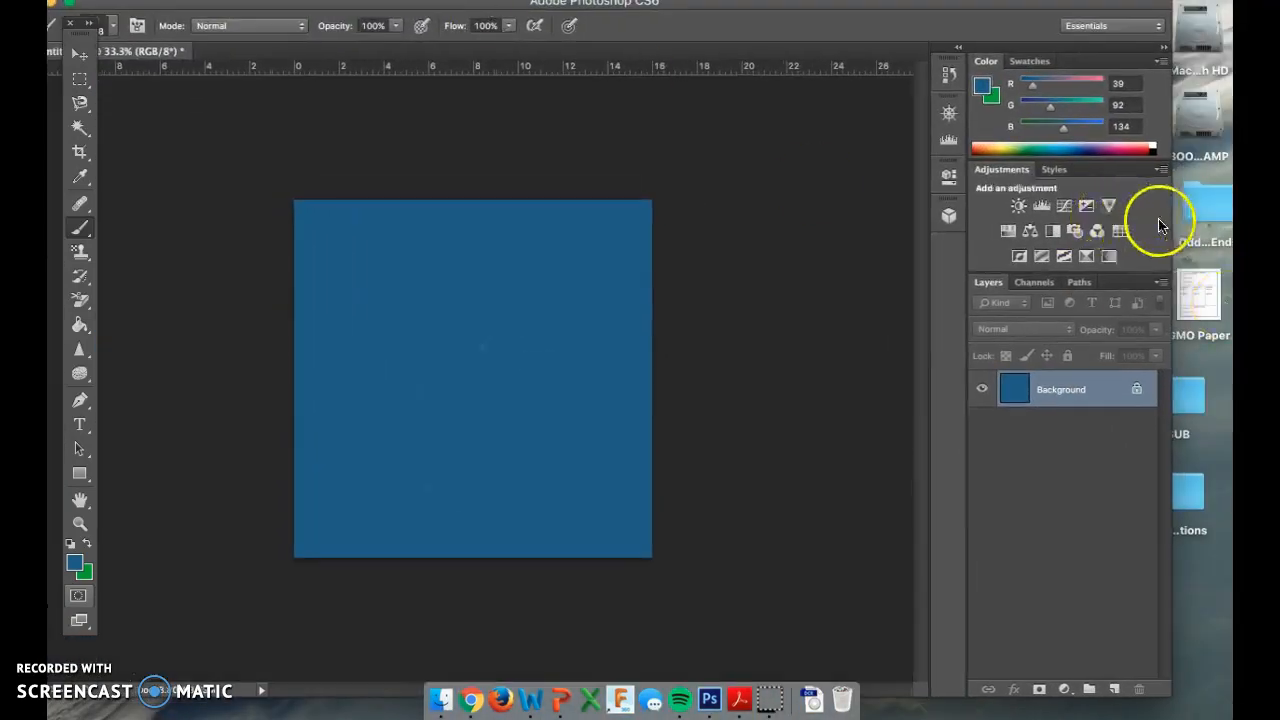
Narrow Photoshop and move the Starry Night reference to the screen's top-right.
left_click_drag(1171, 220, 1058, 217)
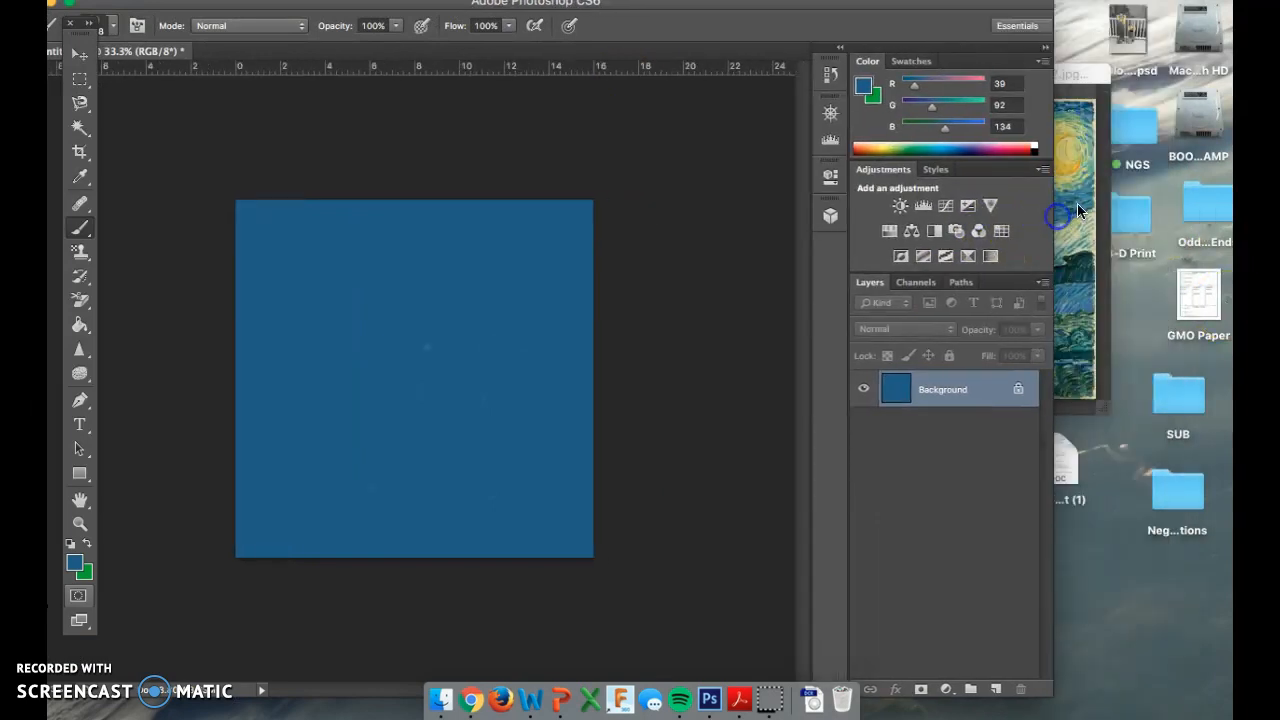
left_click(1087, 188)
left_click_drag(987, 79, 1135, 11)
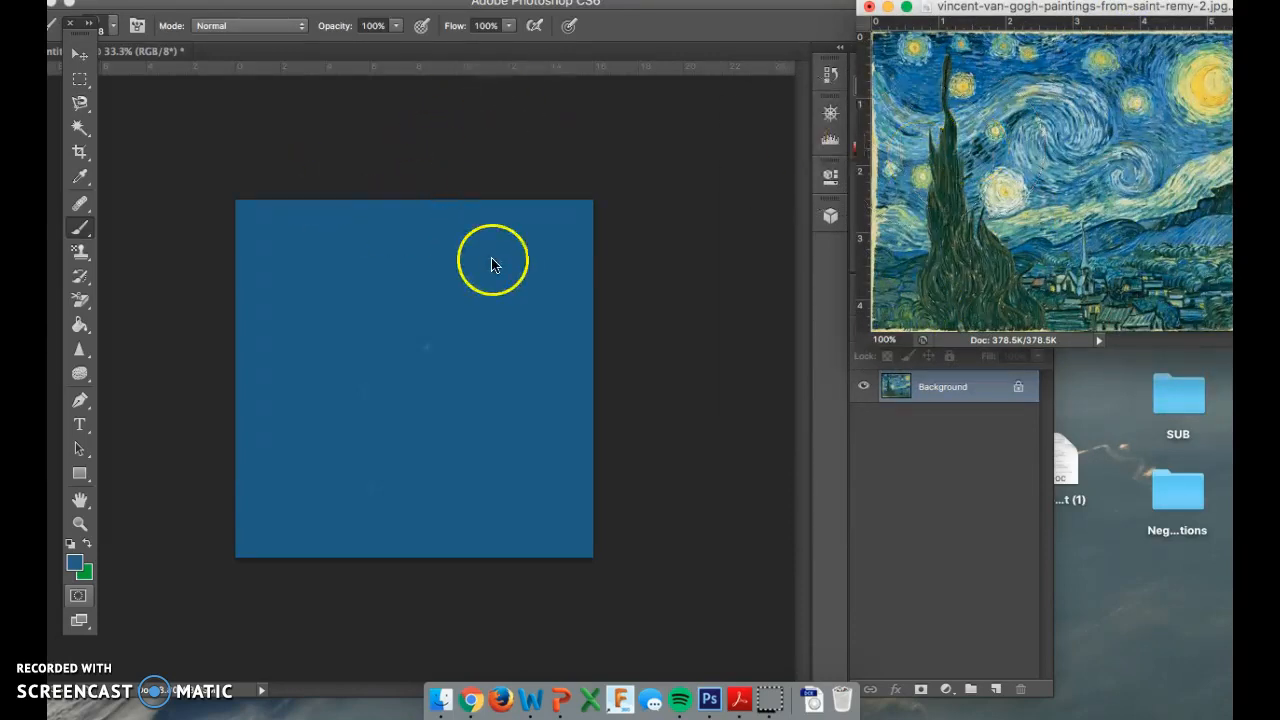
Sample a lighter sky blue from the Starry Night image and return to the Brush.
key("i")
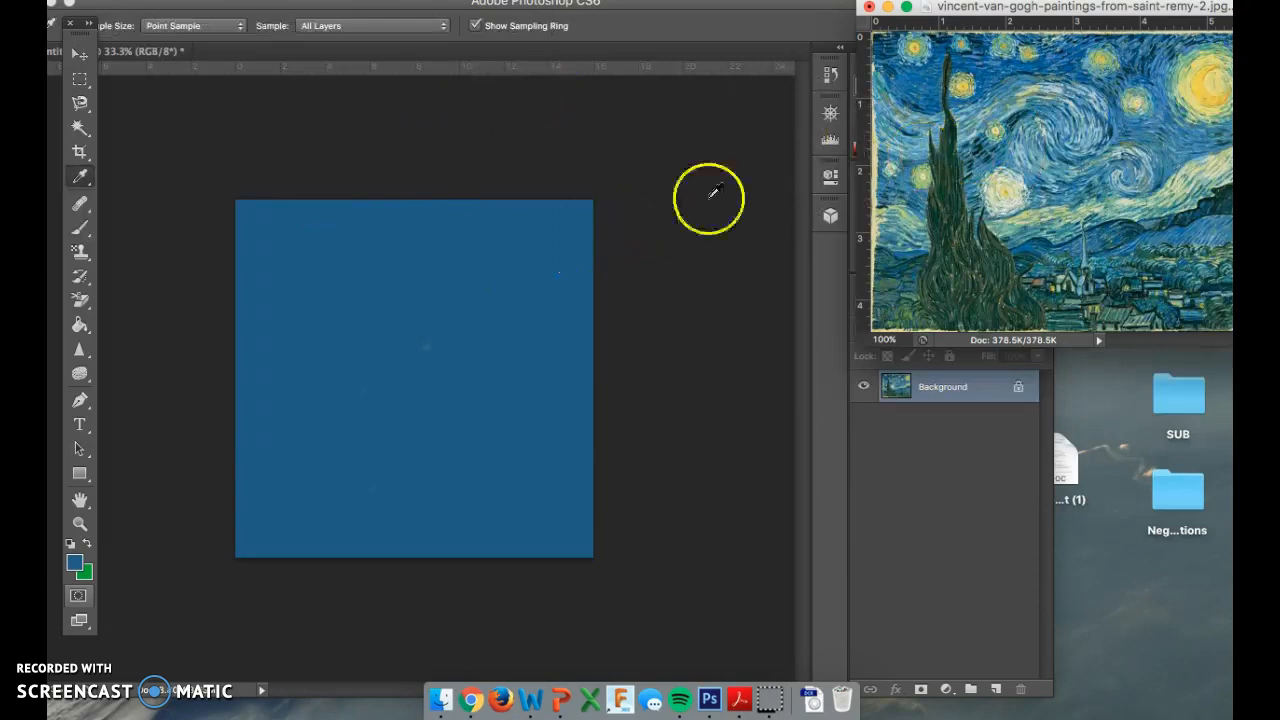
right_click(81, 185)
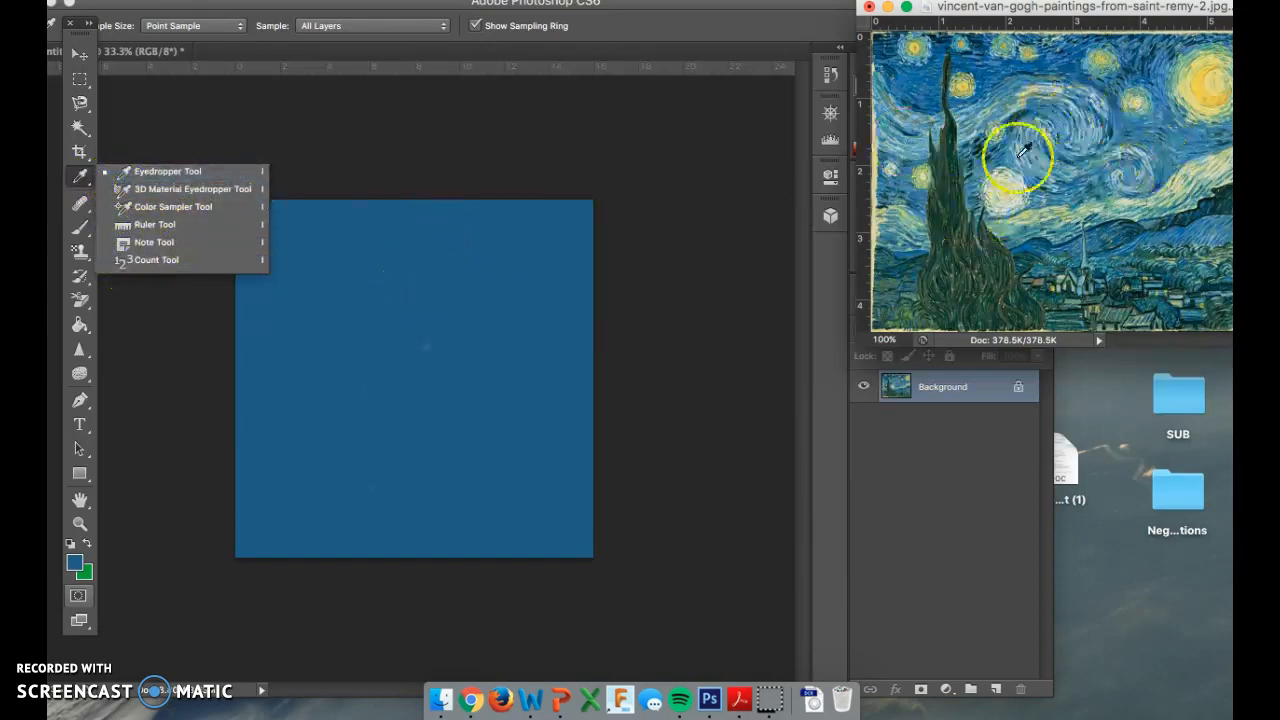
left_click(894, 118)
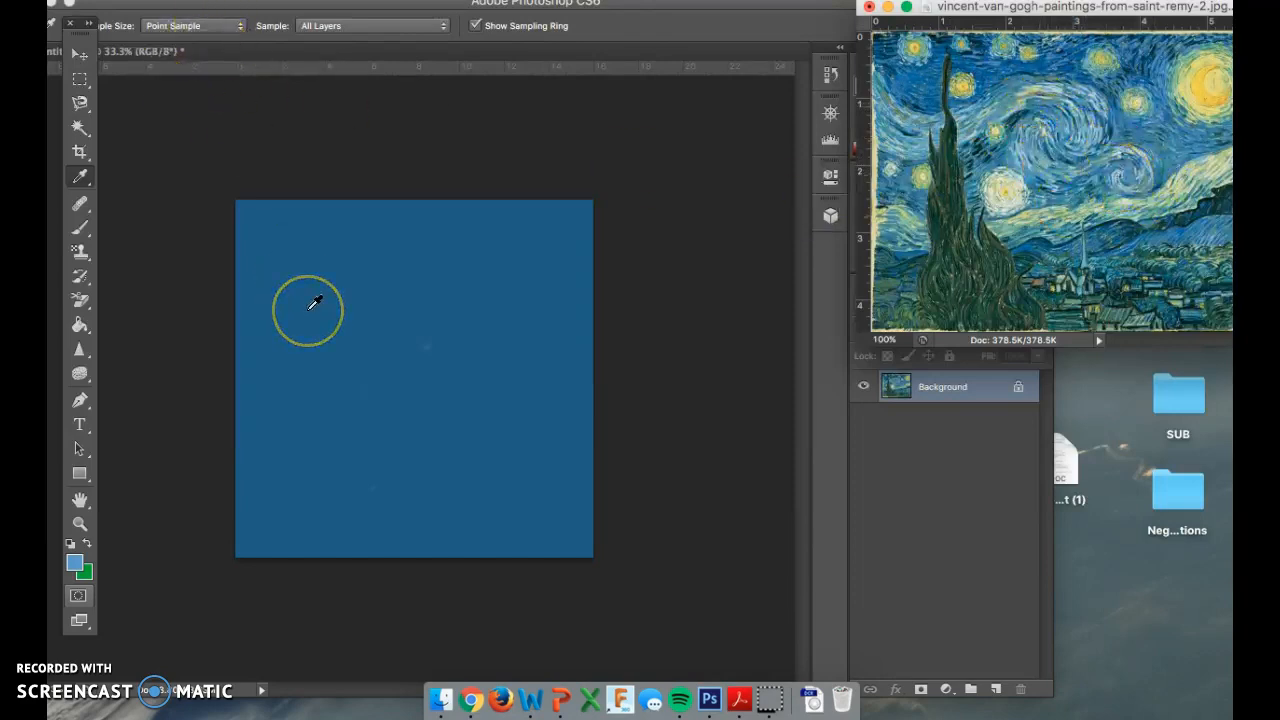
key("b")
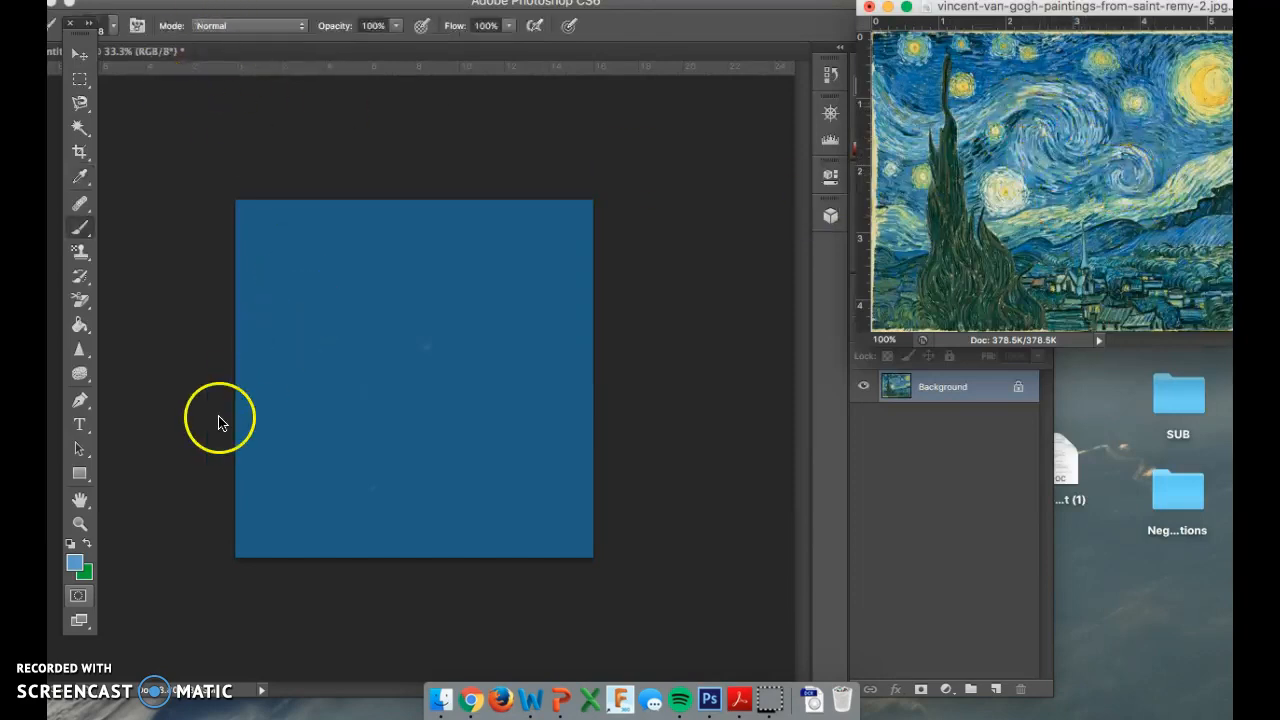
Keep Normal mode, choose the Brush Tool, and set the 148 px brush to about 22% hardness.
left_click(253, 36)
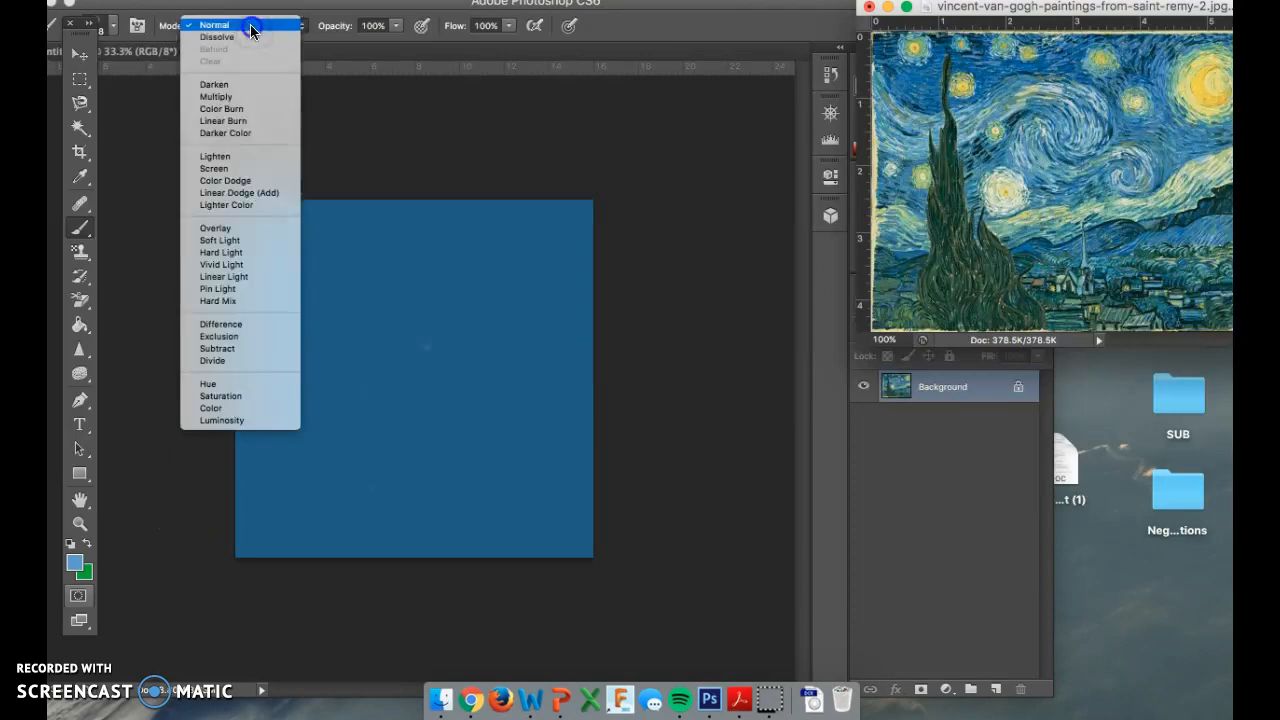
left_click(250, 30)
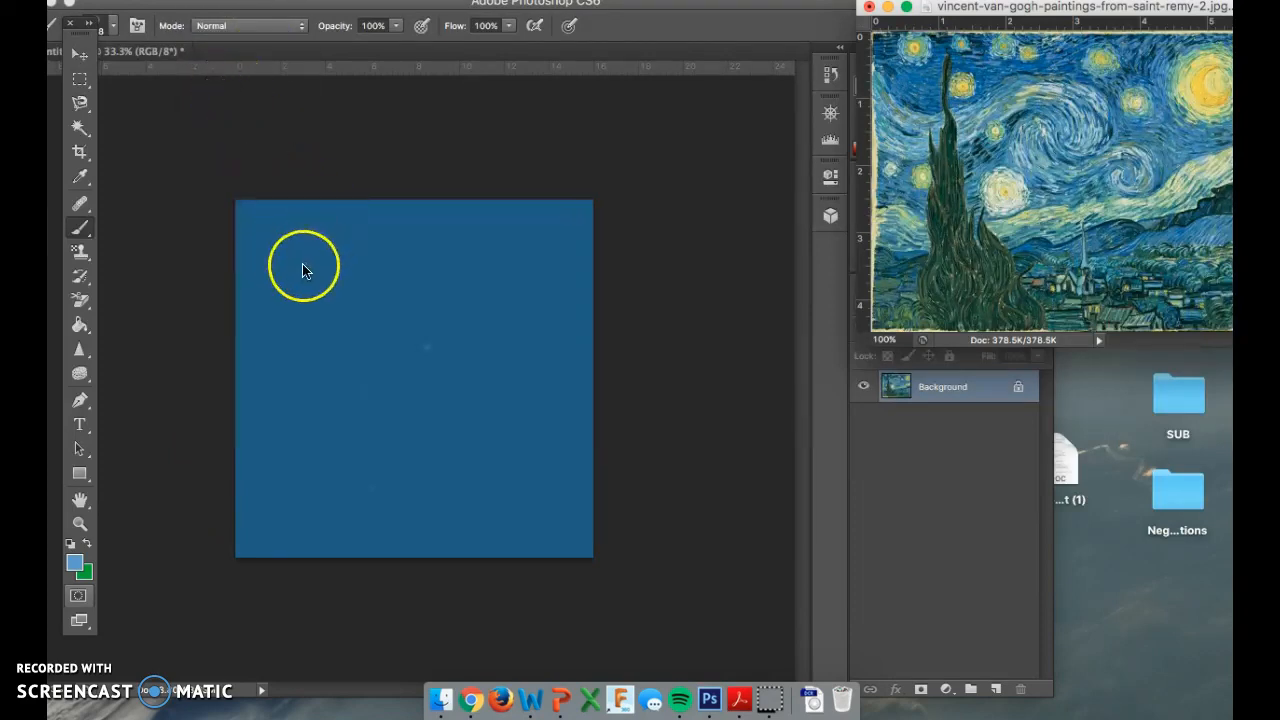
left_click(82, 230)
left_click(150, 225)
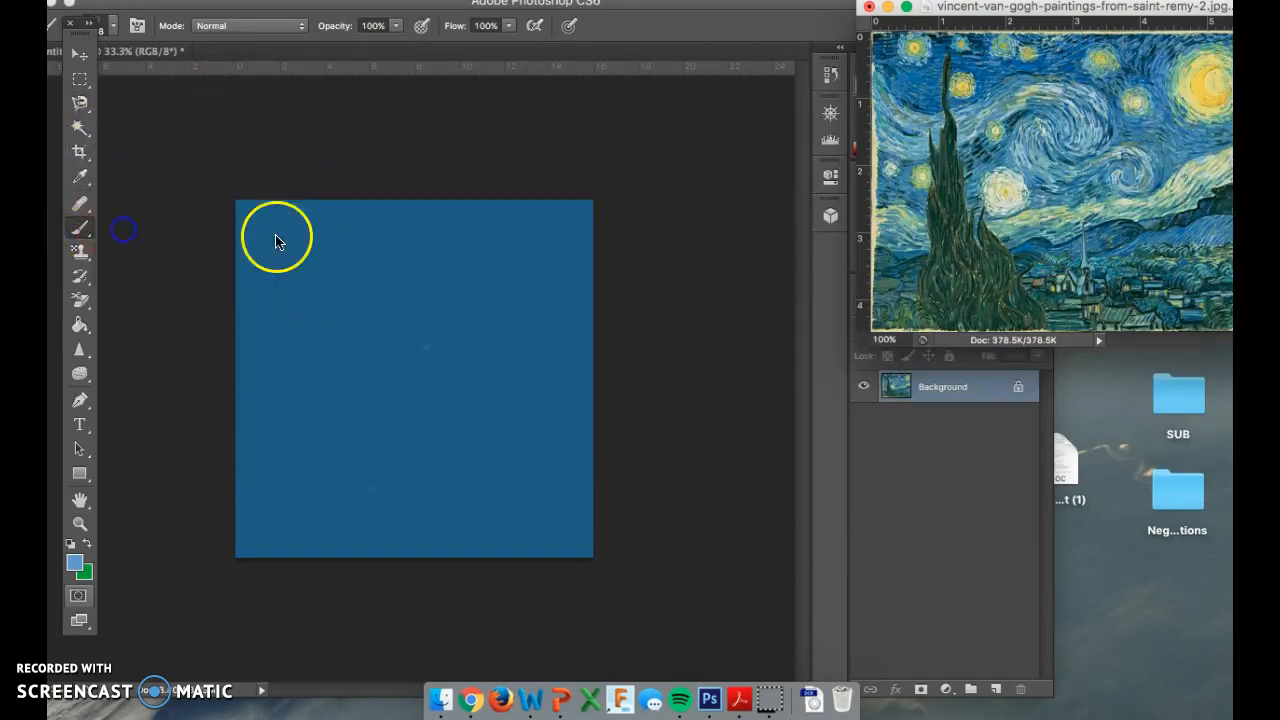
left_click(296, 248)
right_click(298, 274)
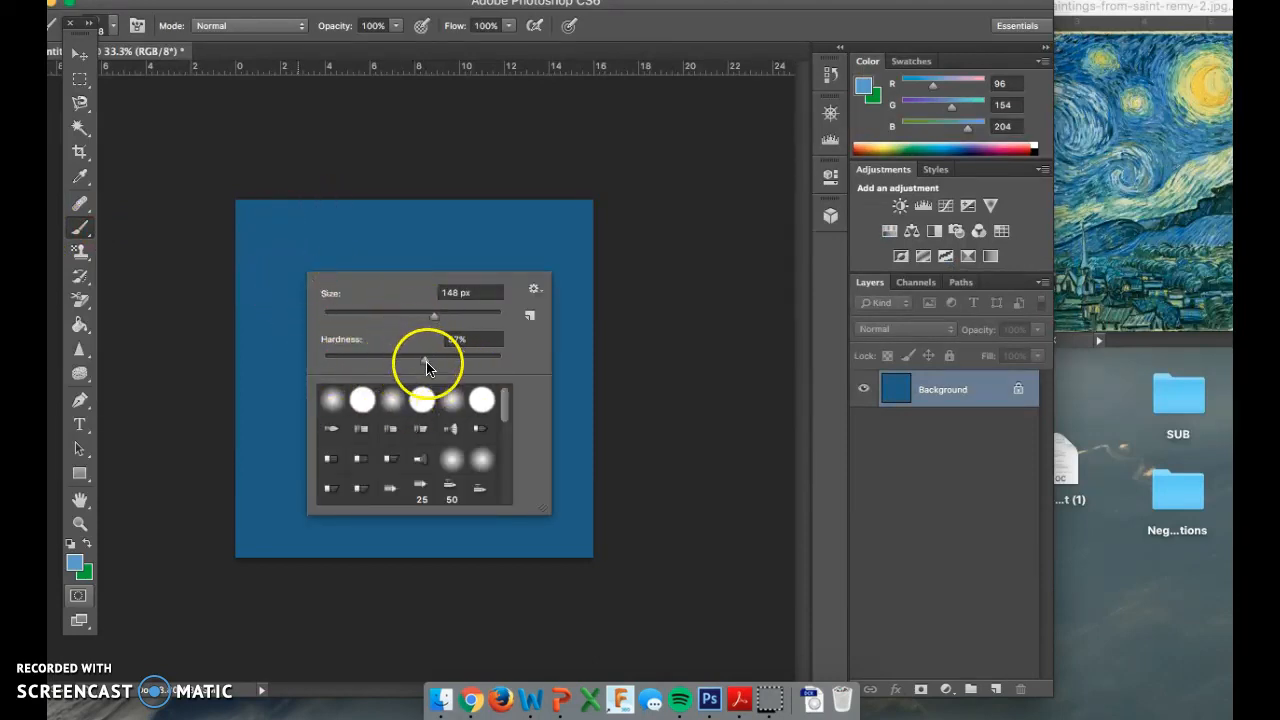
left_click_drag(426, 366, 426, 368)
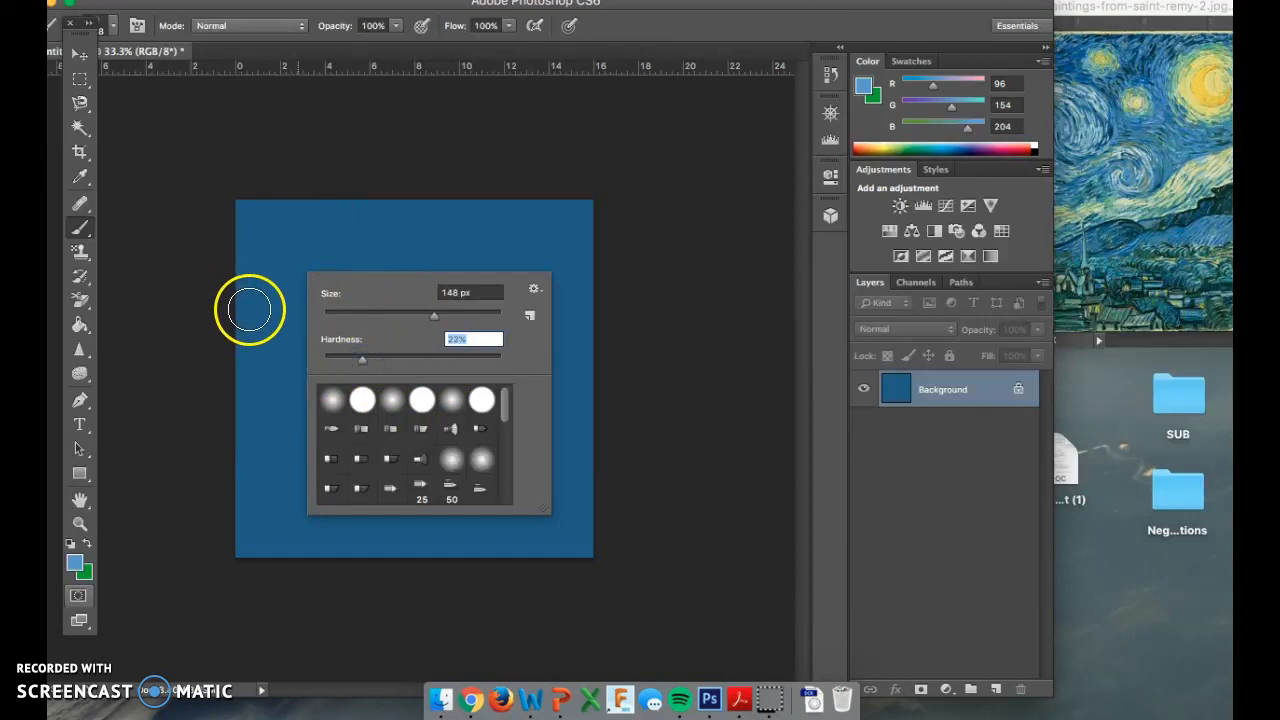
left_click(1110, 50)
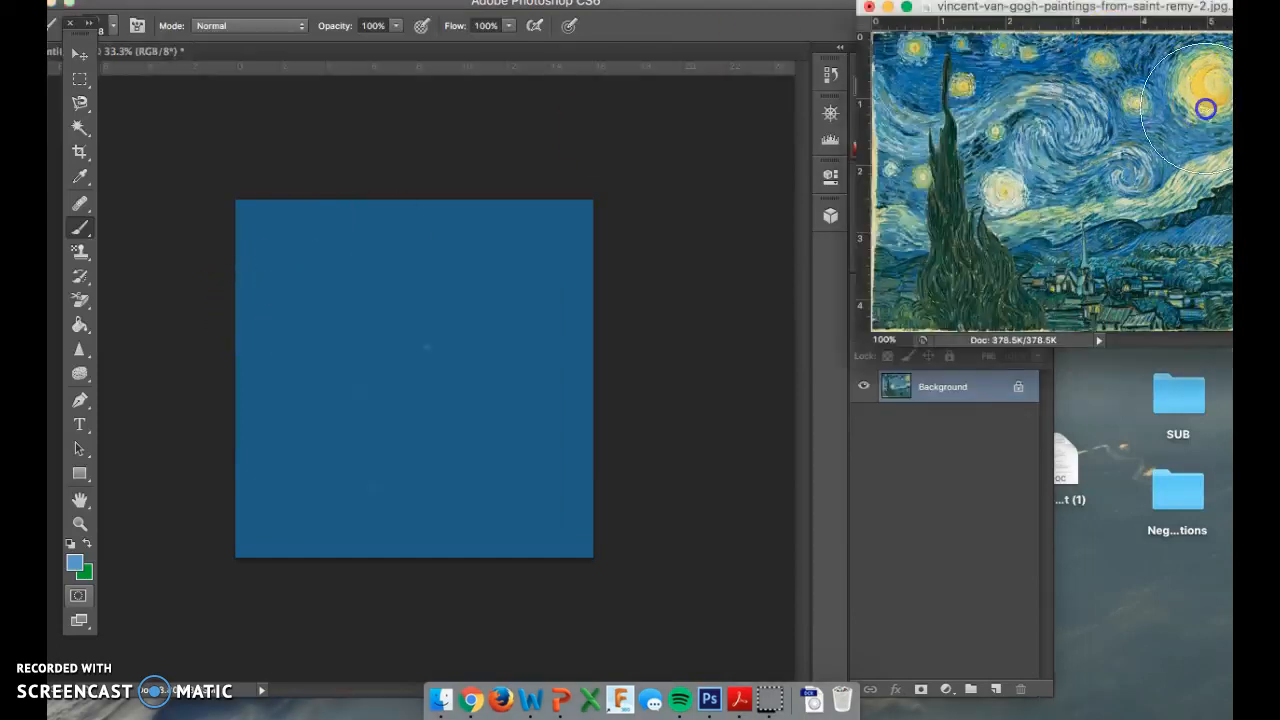
Tuck the Starry Night reference narrowly along the right edge and start a light-blue swirl from the canvas's left.
left_click(259, 310)
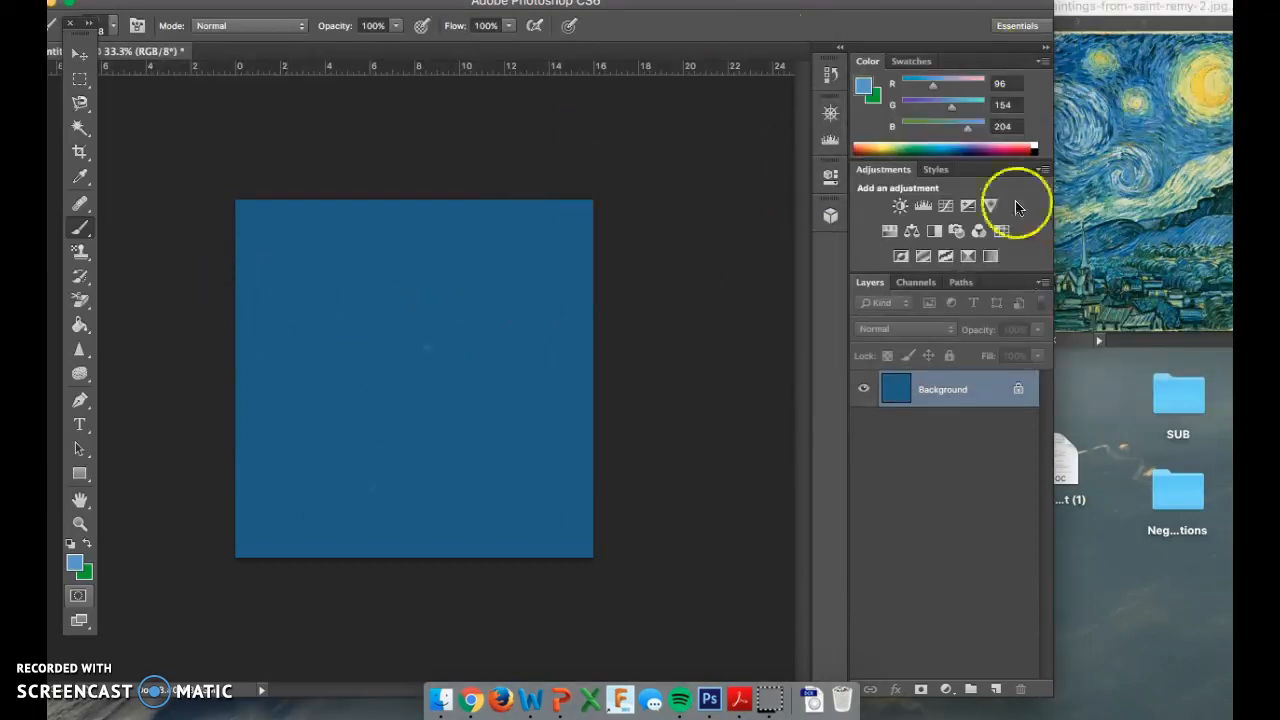
left_click(1090, 100)
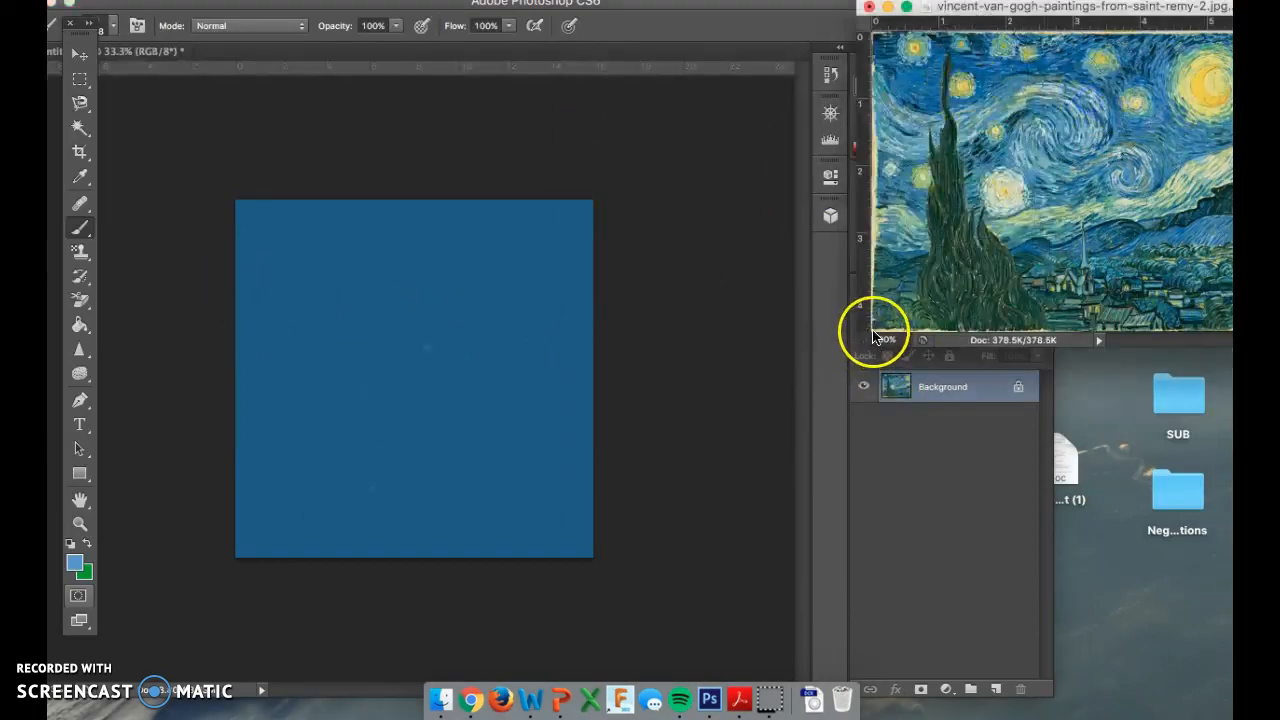
left_click_drag(873, 350, 1006, 338)
left_click_drag(1134, 9, 1110, 70)
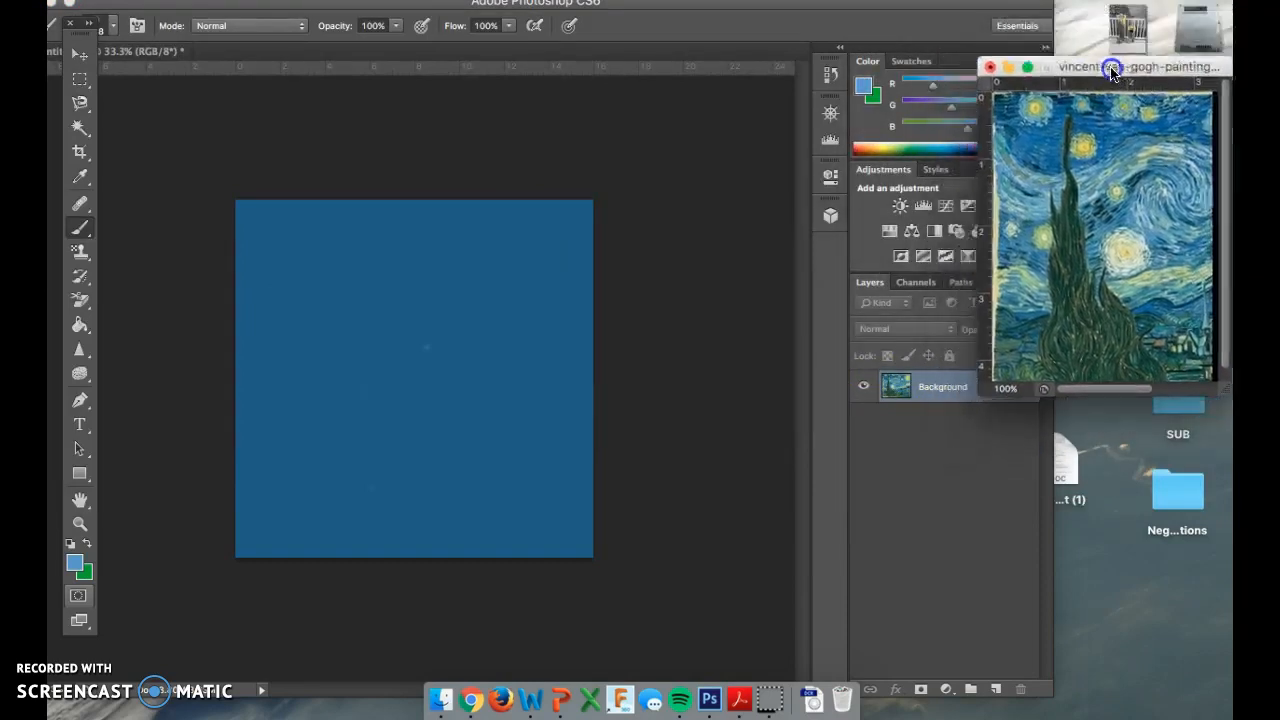
left_click(262, 309)
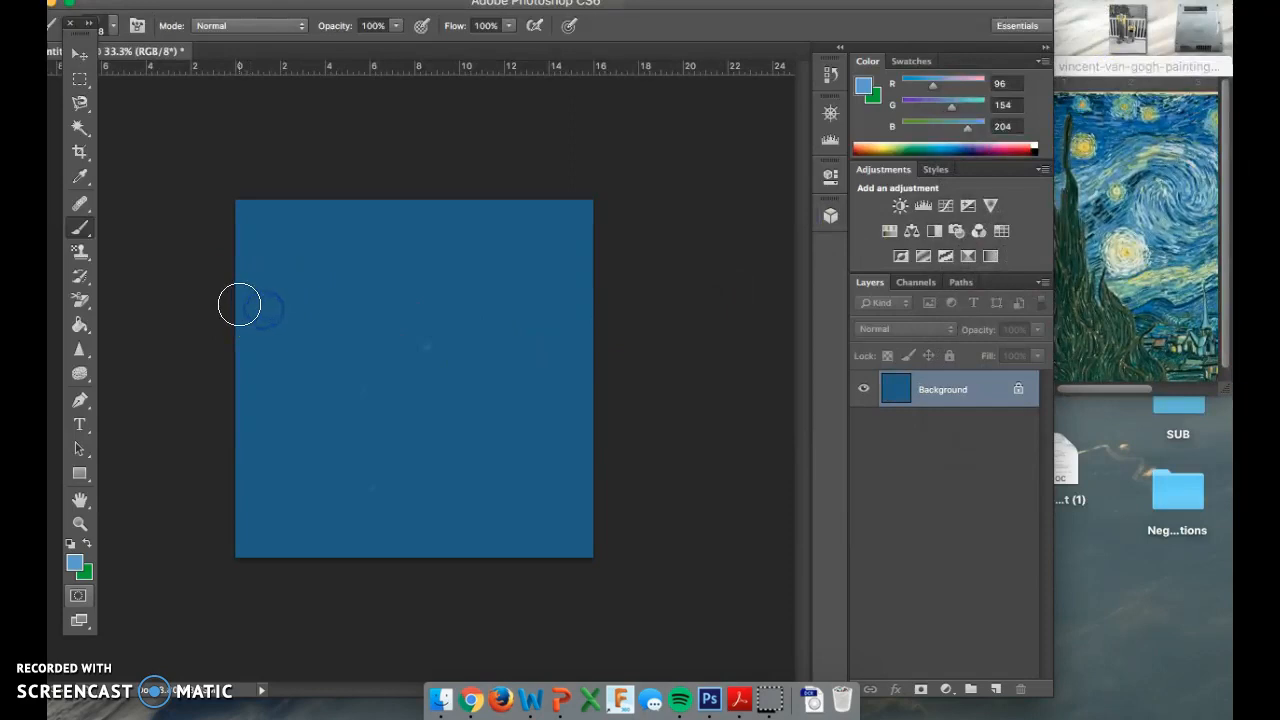
left_click_drag(1131, 64, 1188, 61)
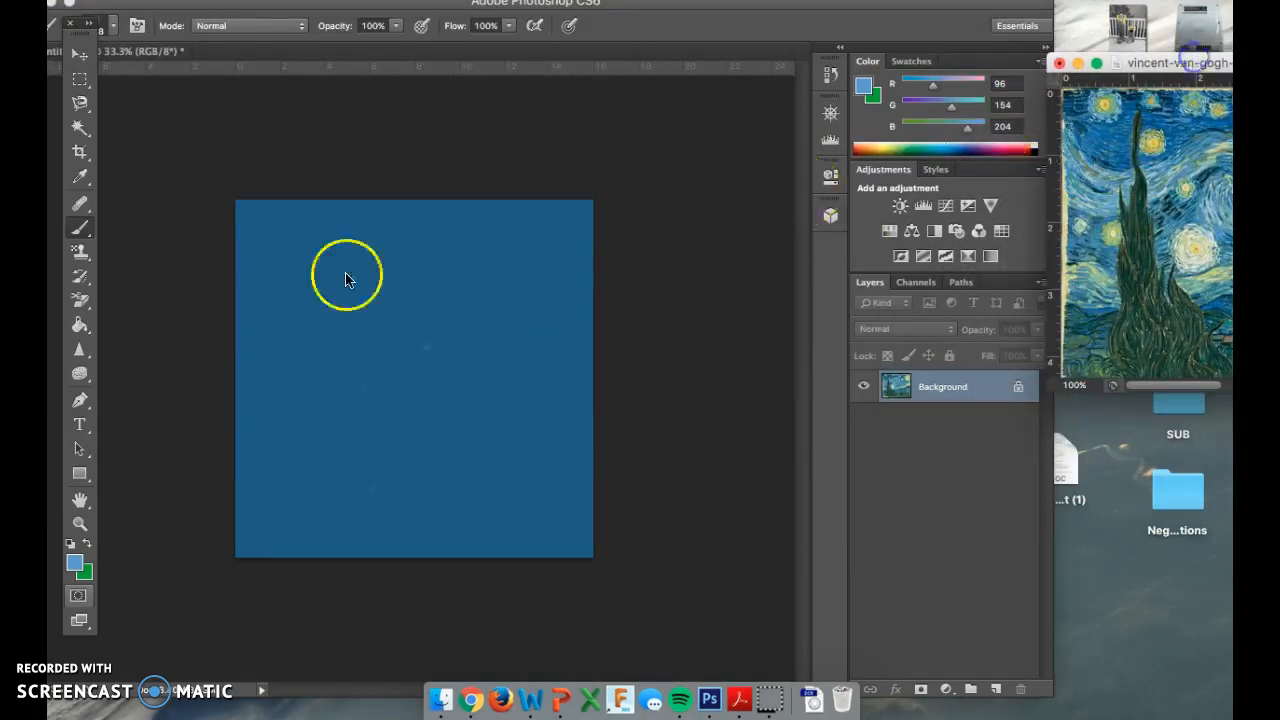
left_click(244, 299)
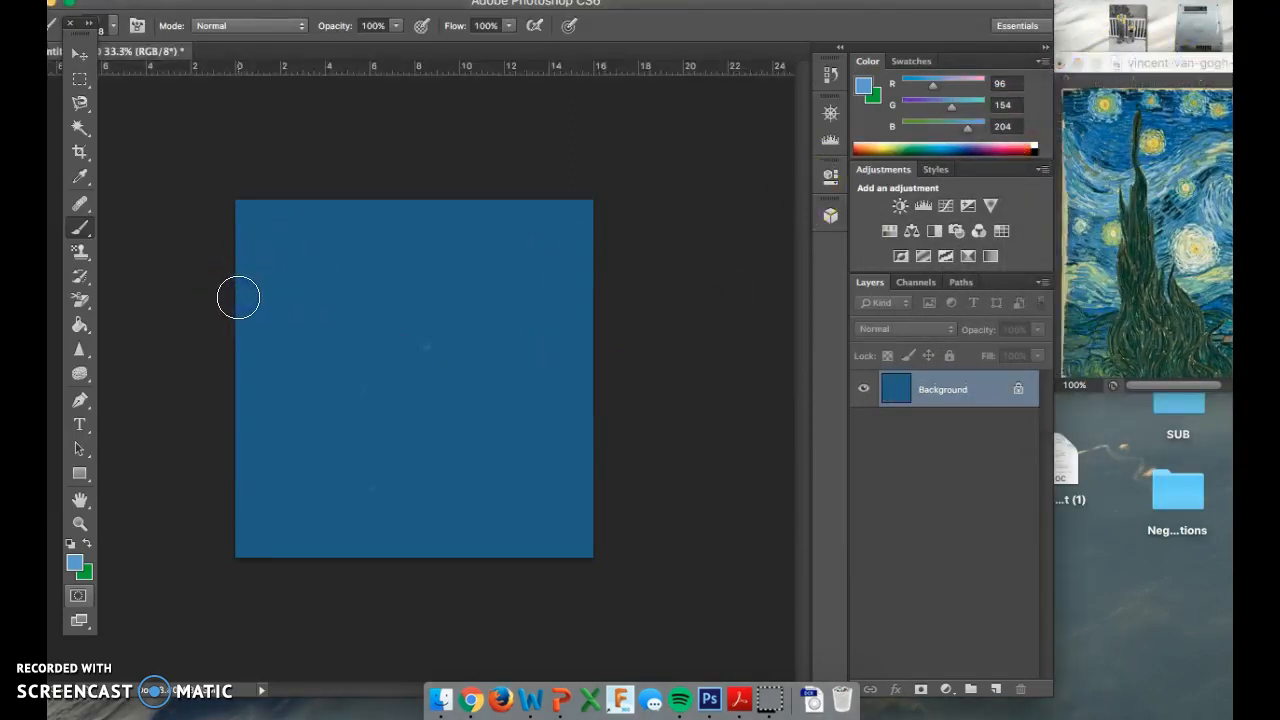
mouse_move(247, 328)
left_mouse_down()
mouse_move(317, 348)
mouse_move(371, 309)
mouse_move(405, 305)
mouse_move(451, 321)
mouse_move(475, 363)
mouse_move(460, 409)
mouse_move(432, 428)
mouse_move(381, 401)
mouse_move(400, 355)
mouse_move(412, 384)
left_mouse_up()
Extend the light-blue swirl into a hooked tail curling rightward, keeping the canvas in front.
left_click(1141, 65)
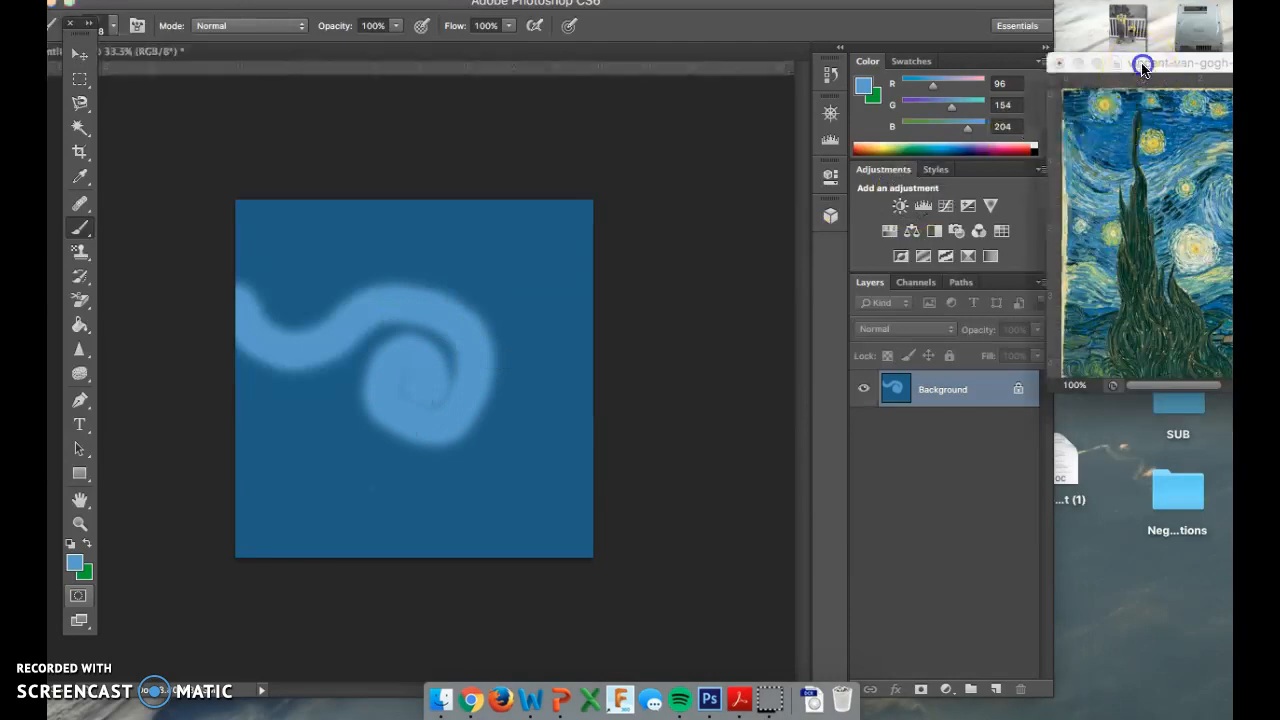
left_click_drag(1110, 75, 960, 28)
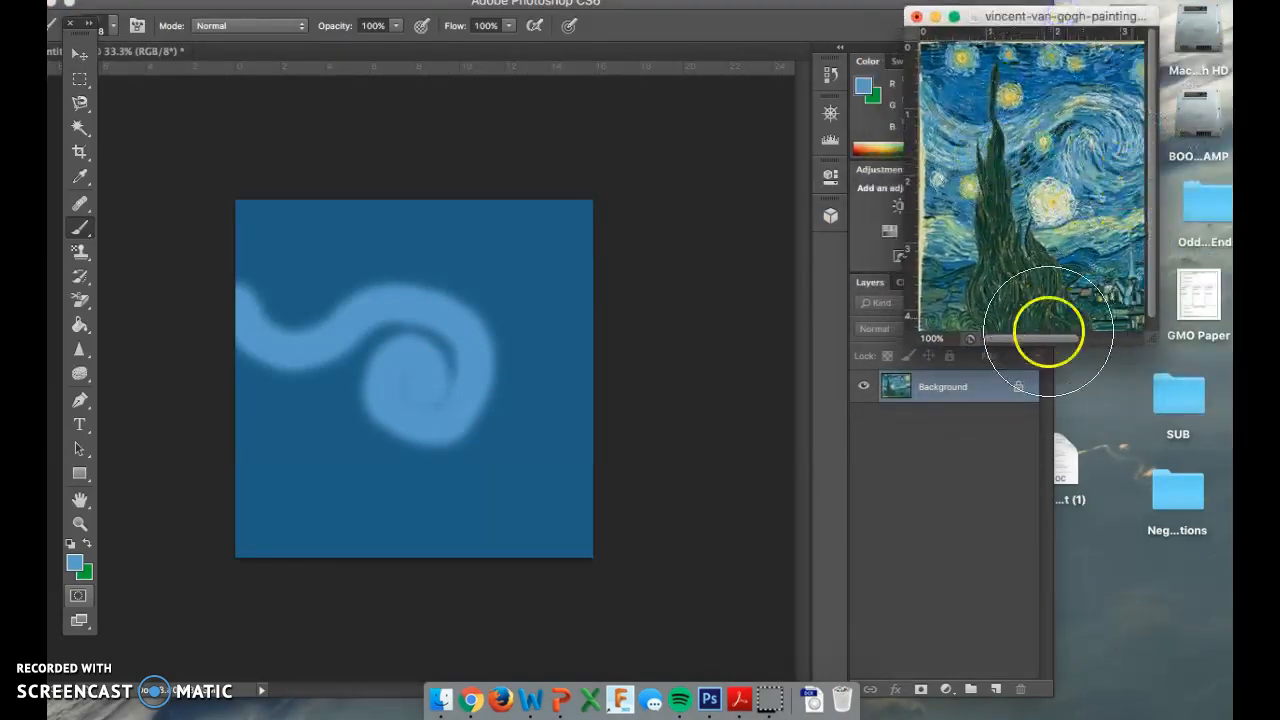
mouse_move(1034, 340)
left_mouse_down()
mouse_move(1105, 335)
mouse_move(1073, 341)
left_mouse_up()
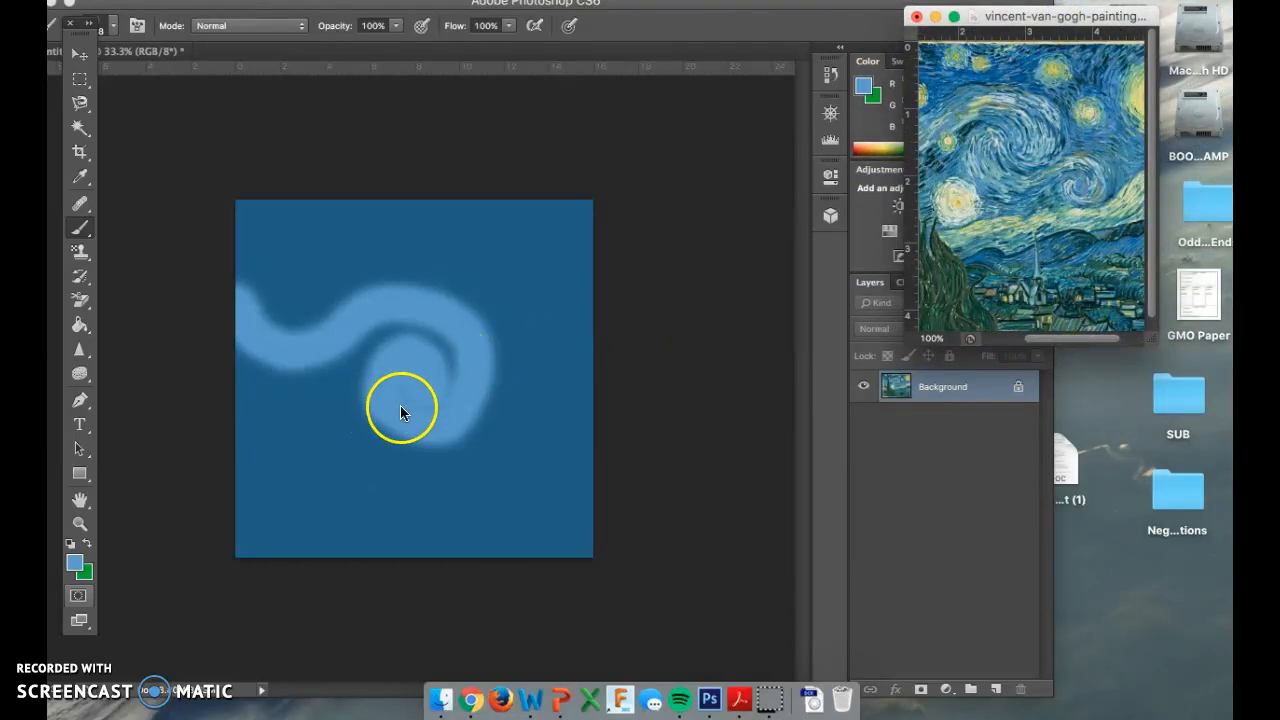
left_click(400, 407)
mouse_move(396, 430)
left_mouse_down()
mouse_move(501, 402)
mouse_move(548, 425)
left_mouse_up()
left_click(1057, 294)
left_click_drag(1152, 125, 1158, 130)
left_click_drag(1074, 339, 1122, 338)
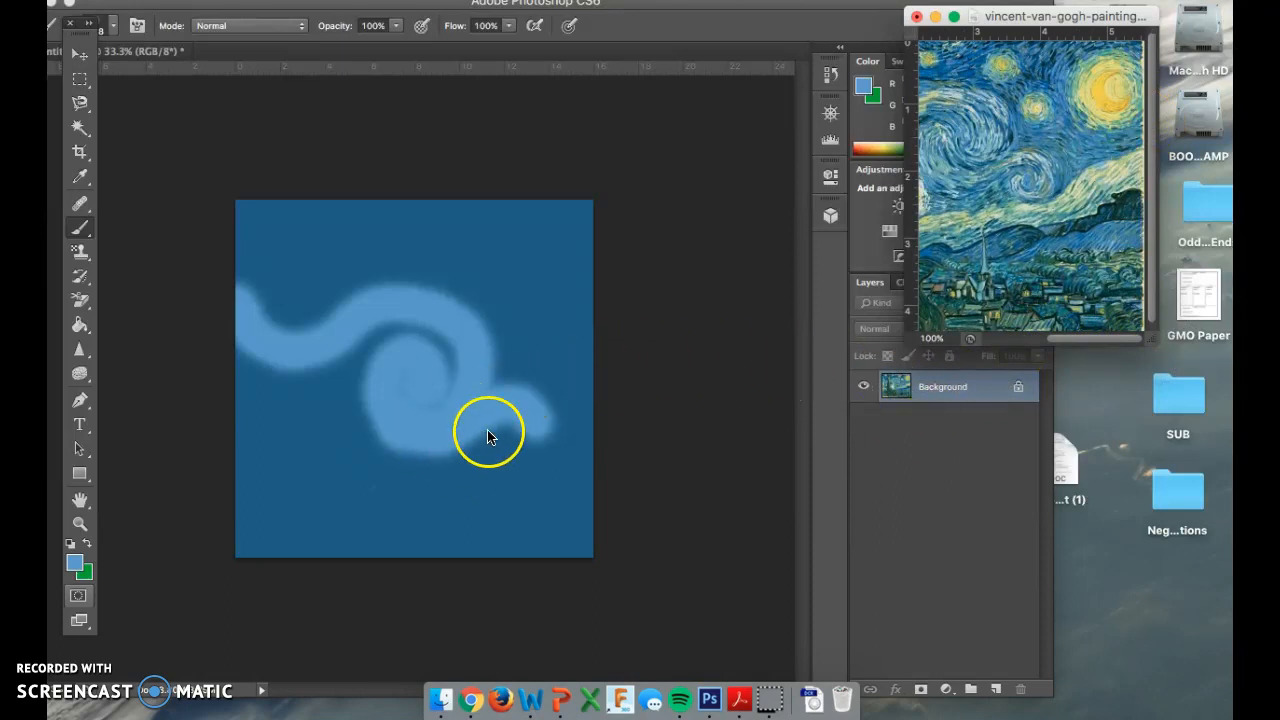
left_click(481, 293)
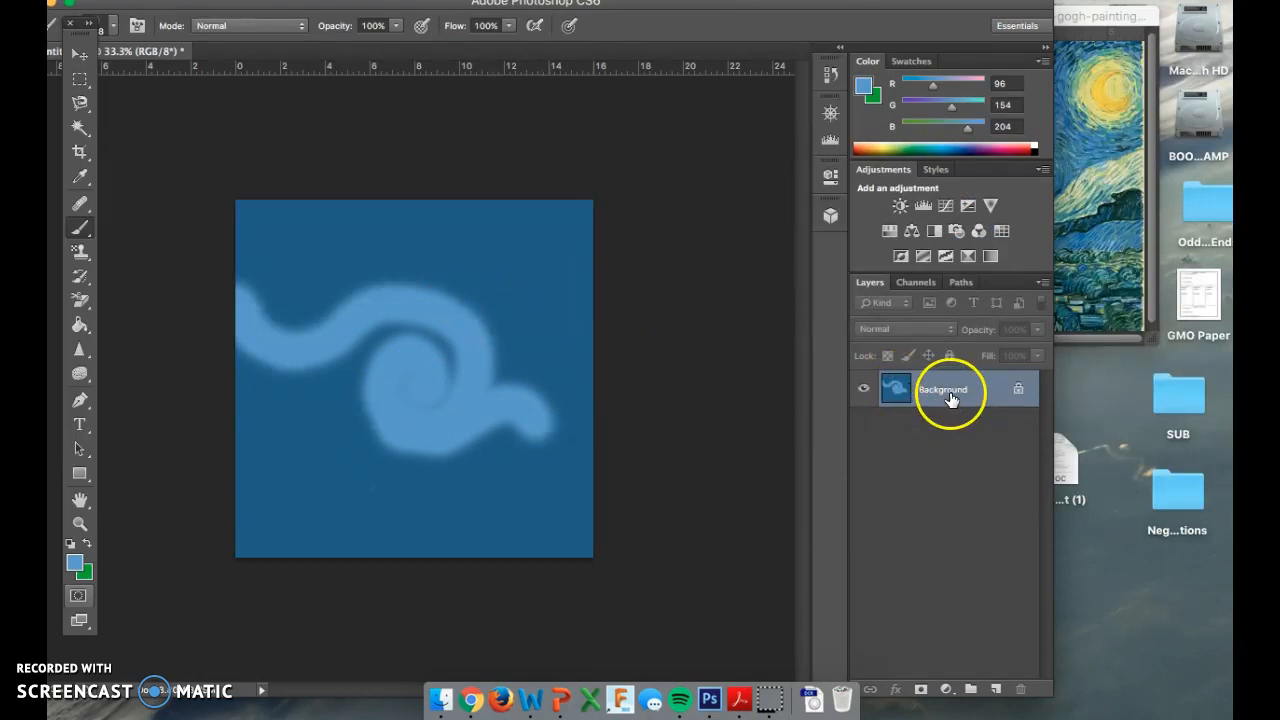
Add a new layer and sample the moon's yellow from the Van Gogh reference.
left_click(994, 690)
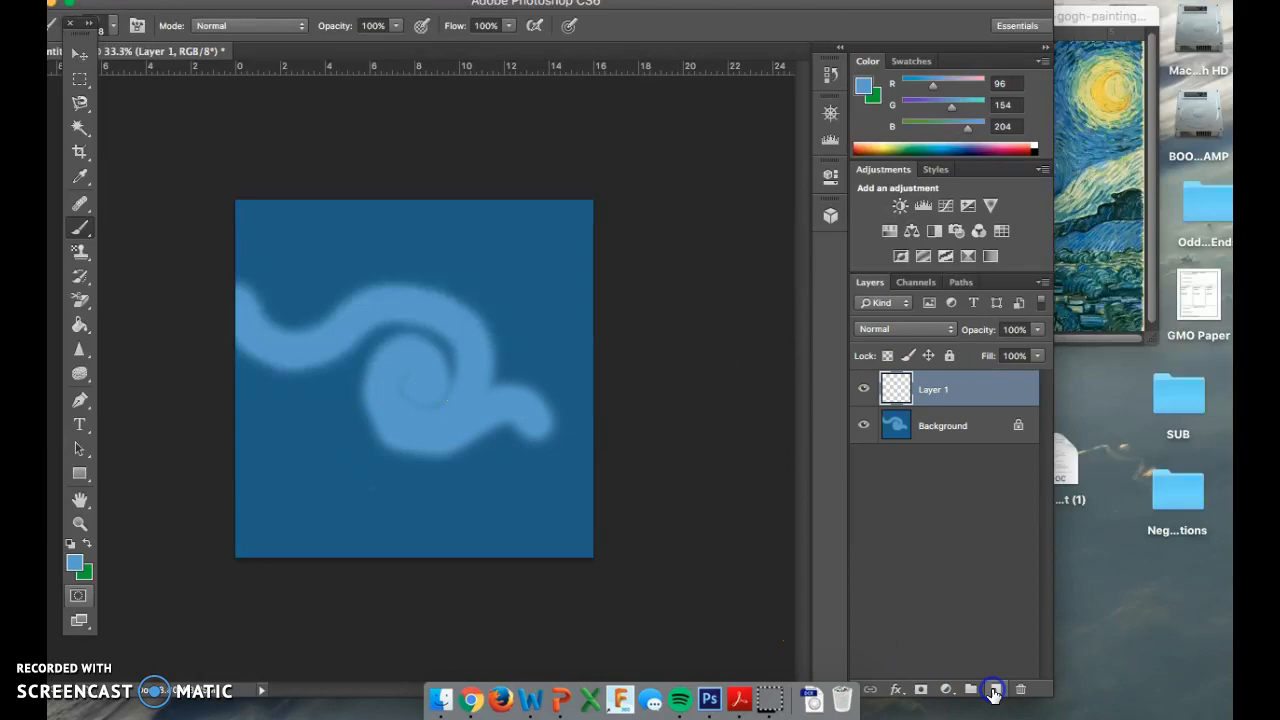
left_click(1078, 346)
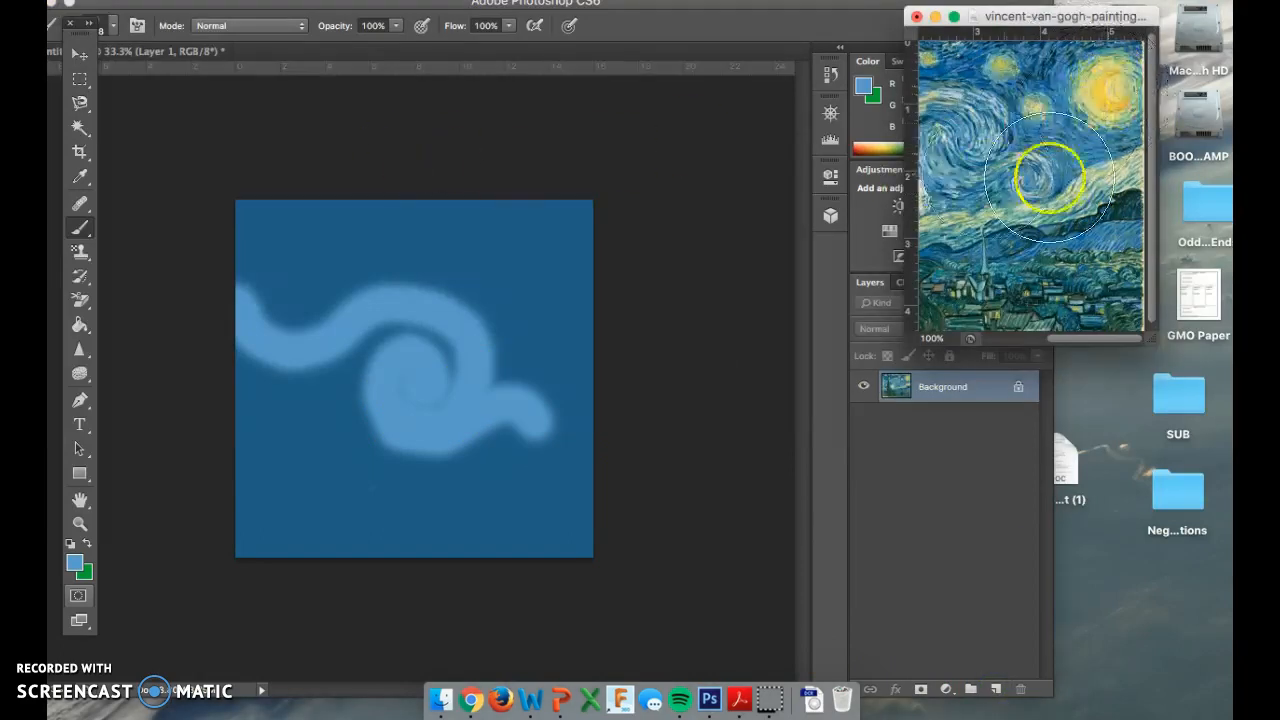
key("i")
left_click(1104, 90)
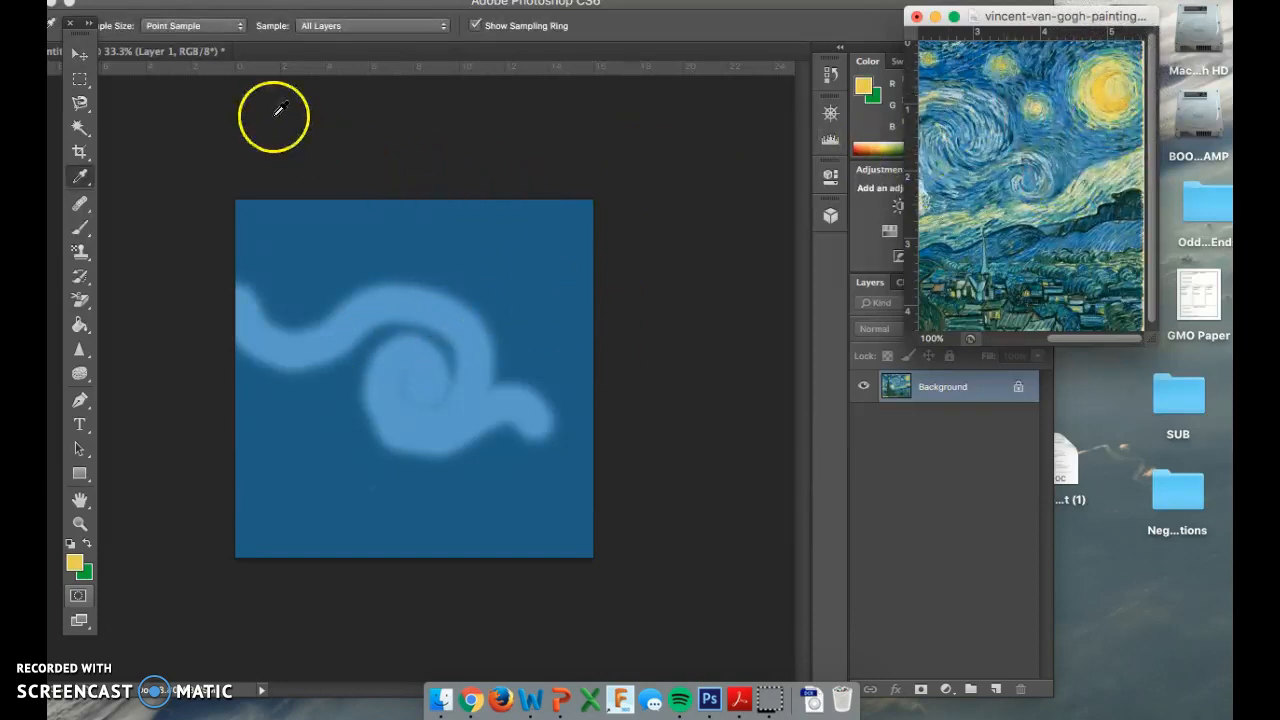
Switch to the Brush and make its tip much smaller.
key("b")
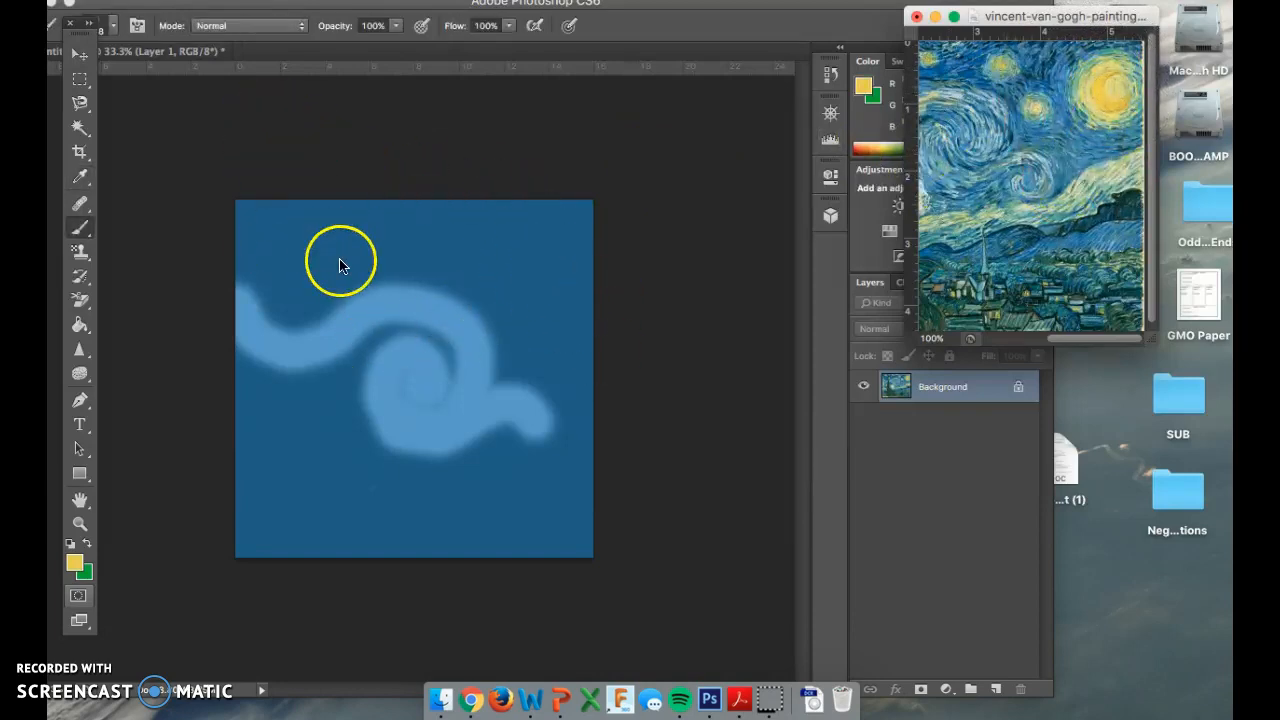
left_click(515, 290)
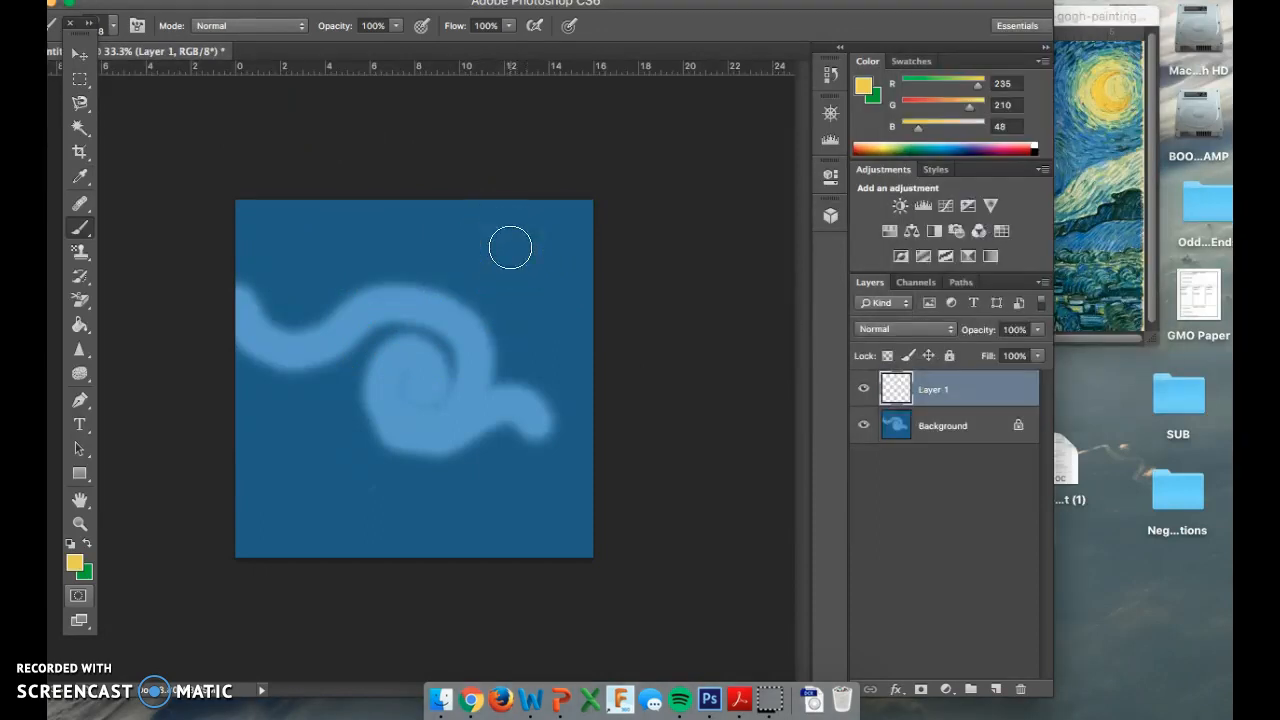
right_click(517, 248)
left_click_drag(651, 294, 636, 294)
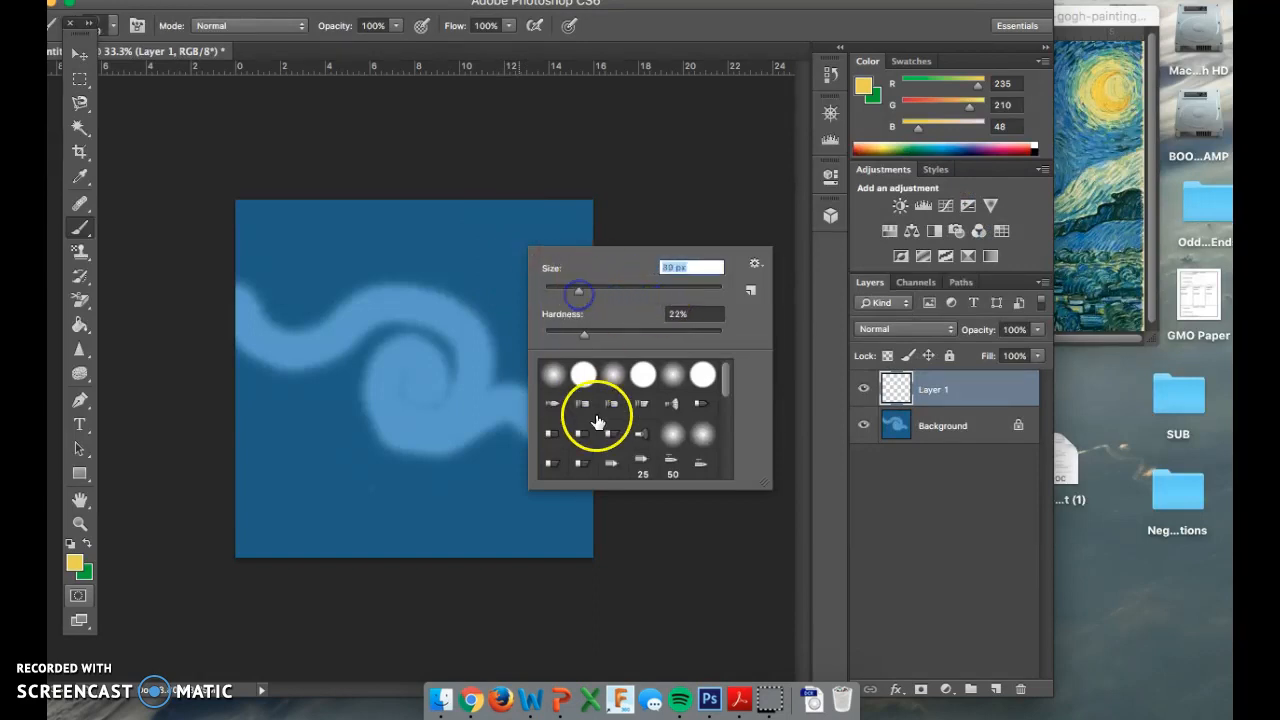
scroll(597, 422, "down", 1)
scroll(625, 435, "down", 1)
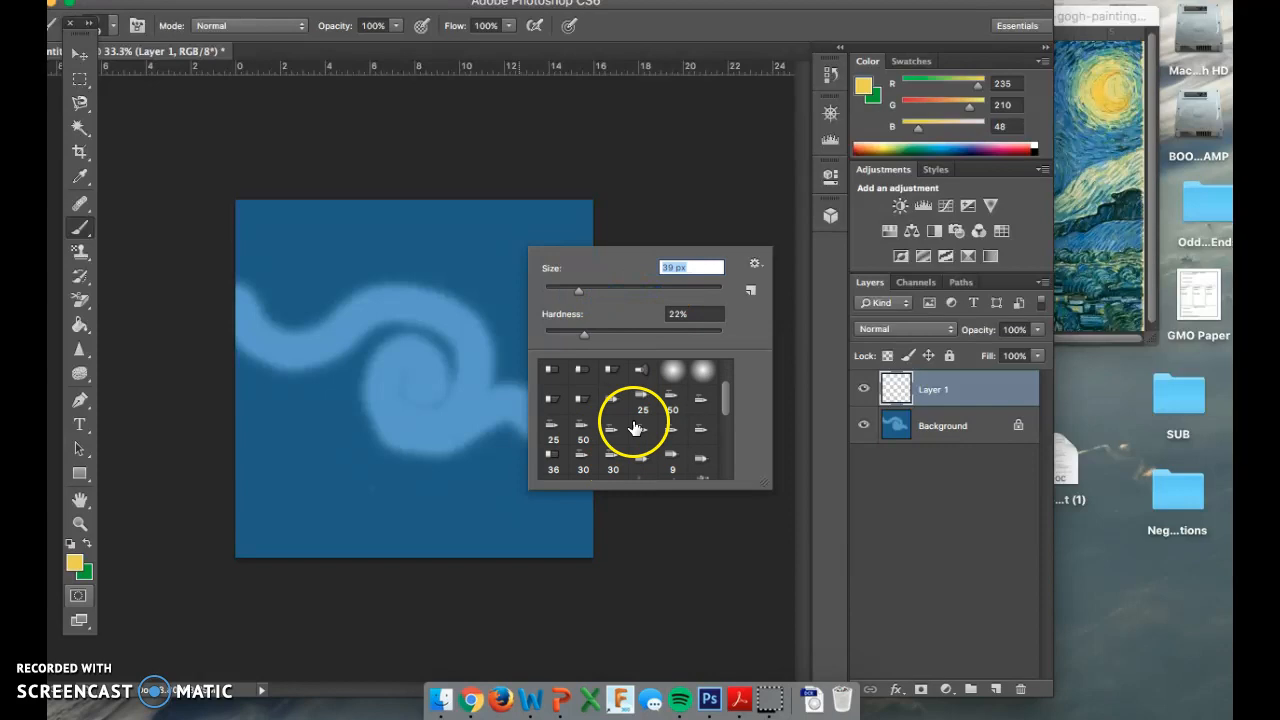
scroll(630, 428, "down", 1)
scroll(638, 430, "down", 1)
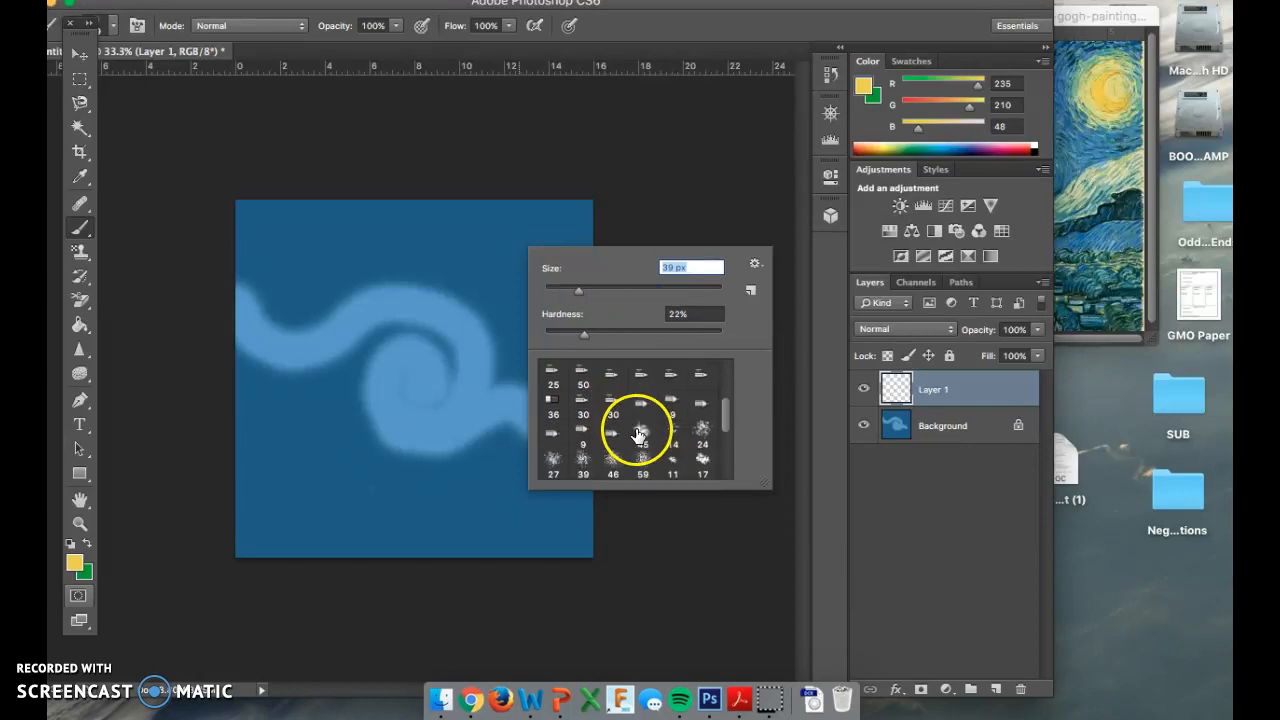
scroll(654, 449, "down", 1)
scroll(654, 450, "down", 2)
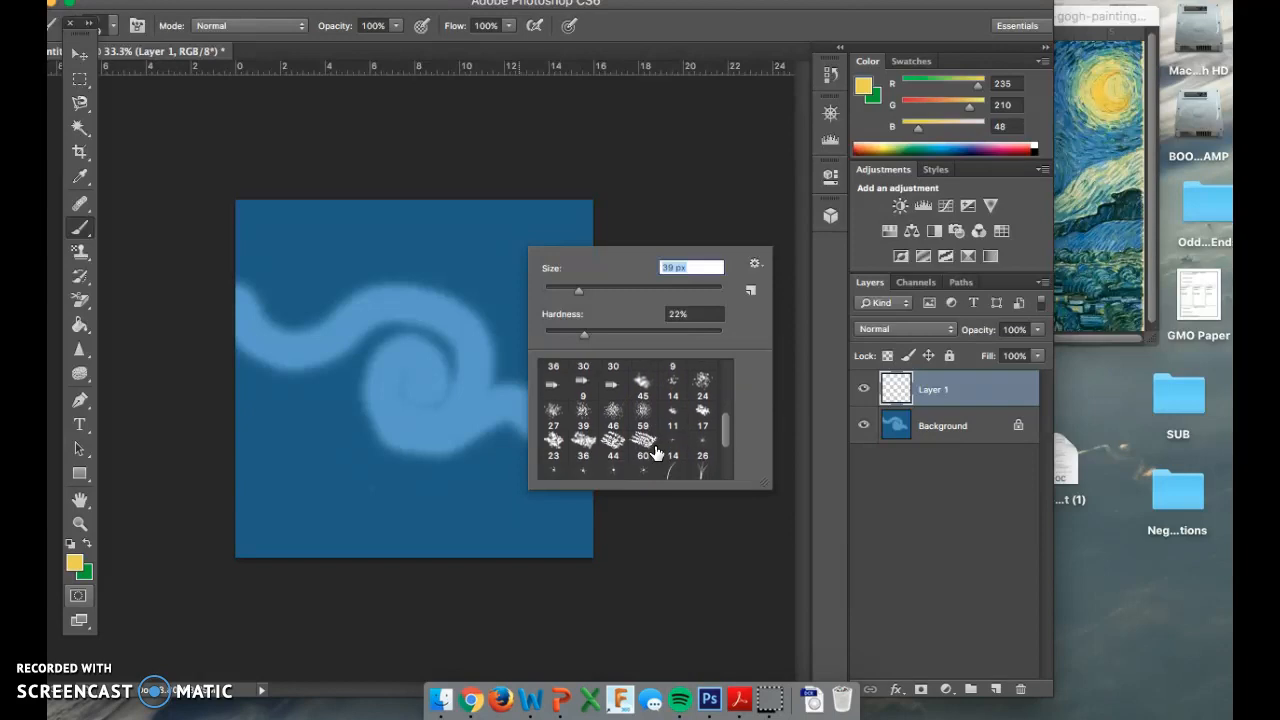
left_click(678, 436)
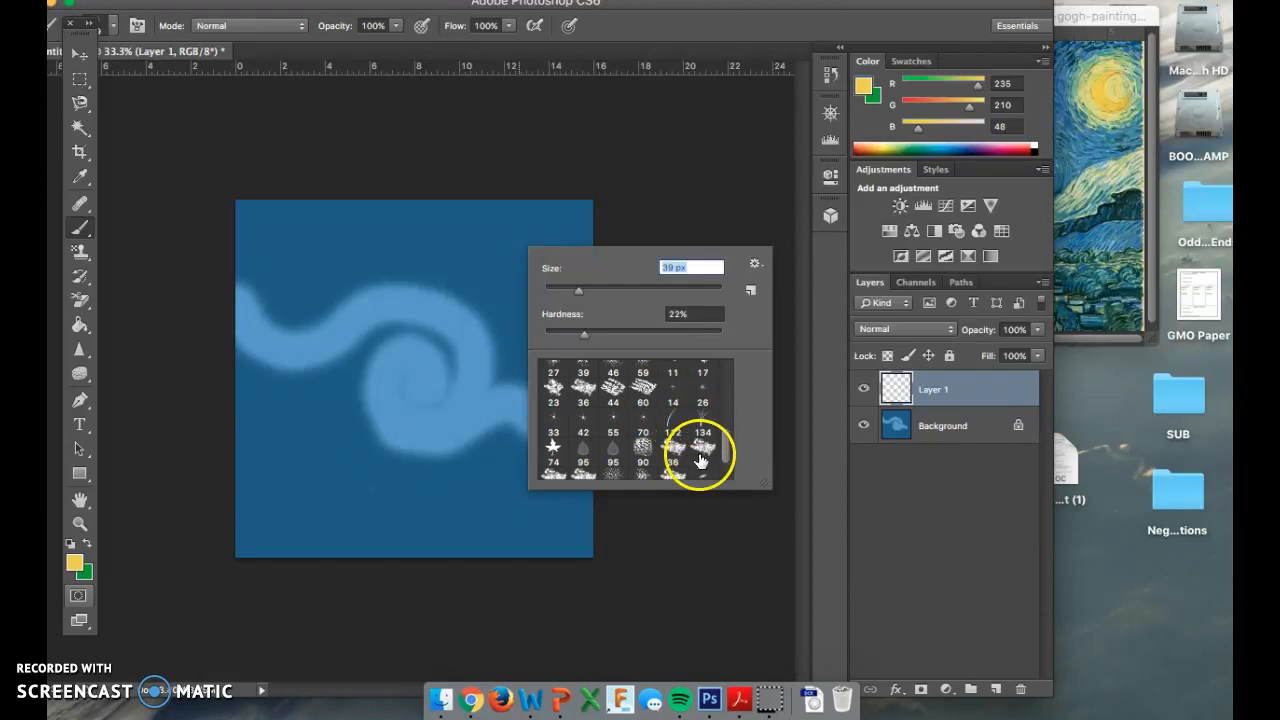
Paint the crescent moon top-right, then sample pale glow yellow RGB 221, 213, 132.
scroll(692, 449, "down", 1)
scroll(591, 457, "down", 5)
scroll(593, 457, "up", 1)
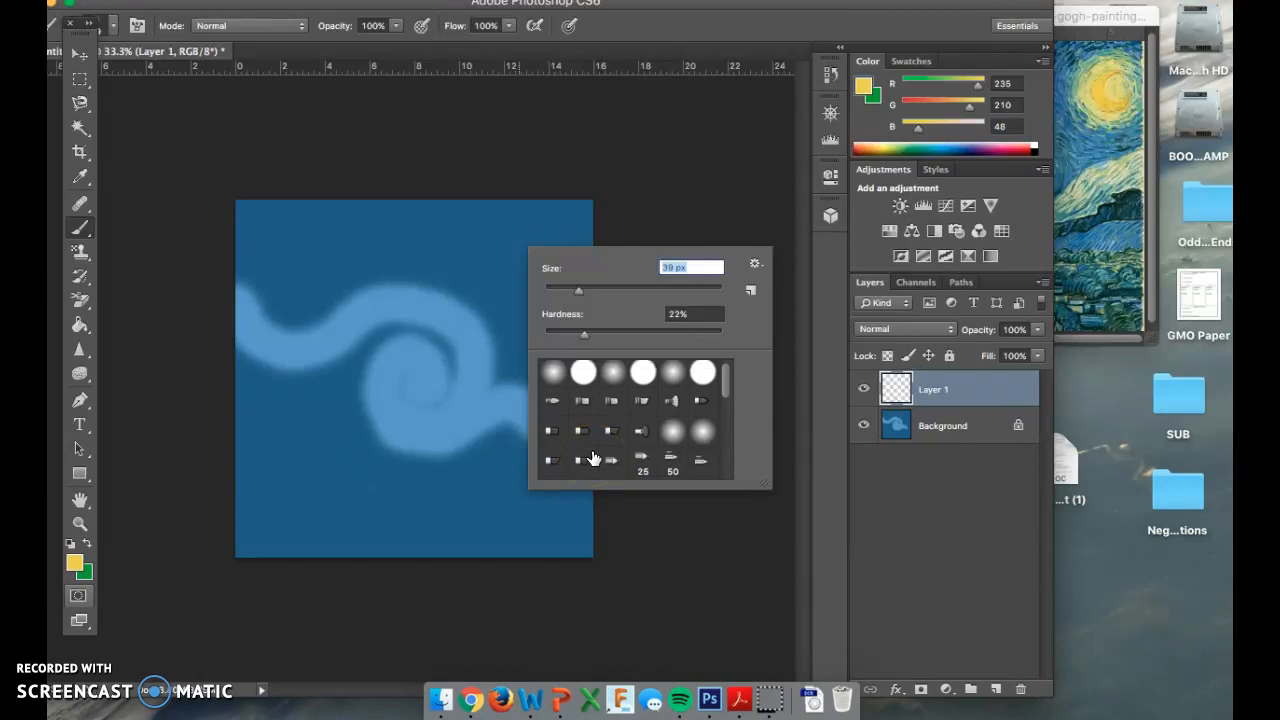
left_click(544, 228)
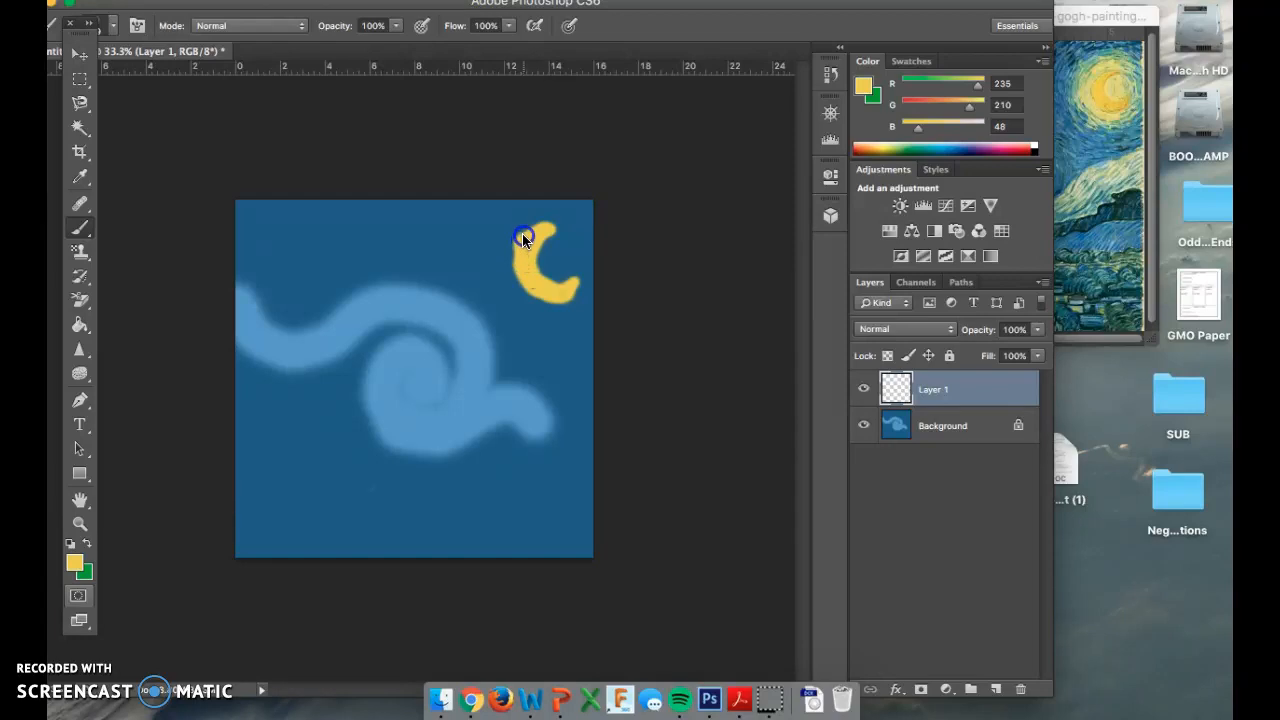
key("i")
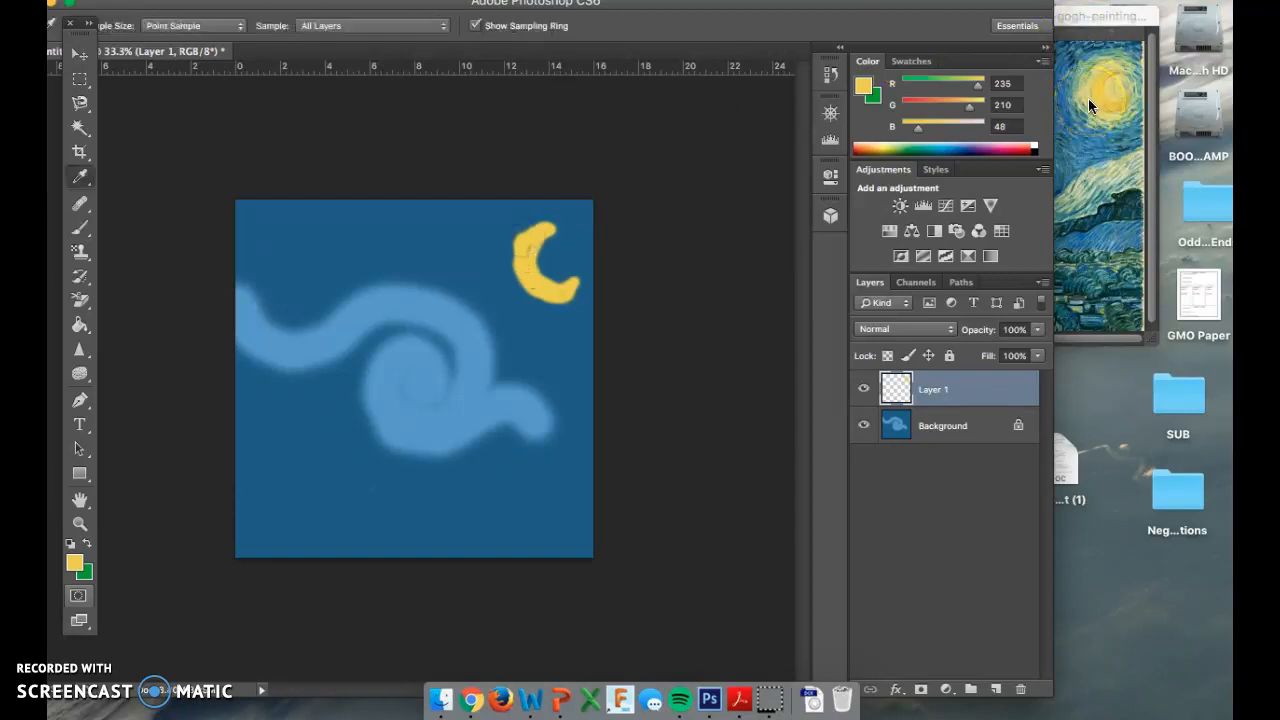
left_click(1088, 98)
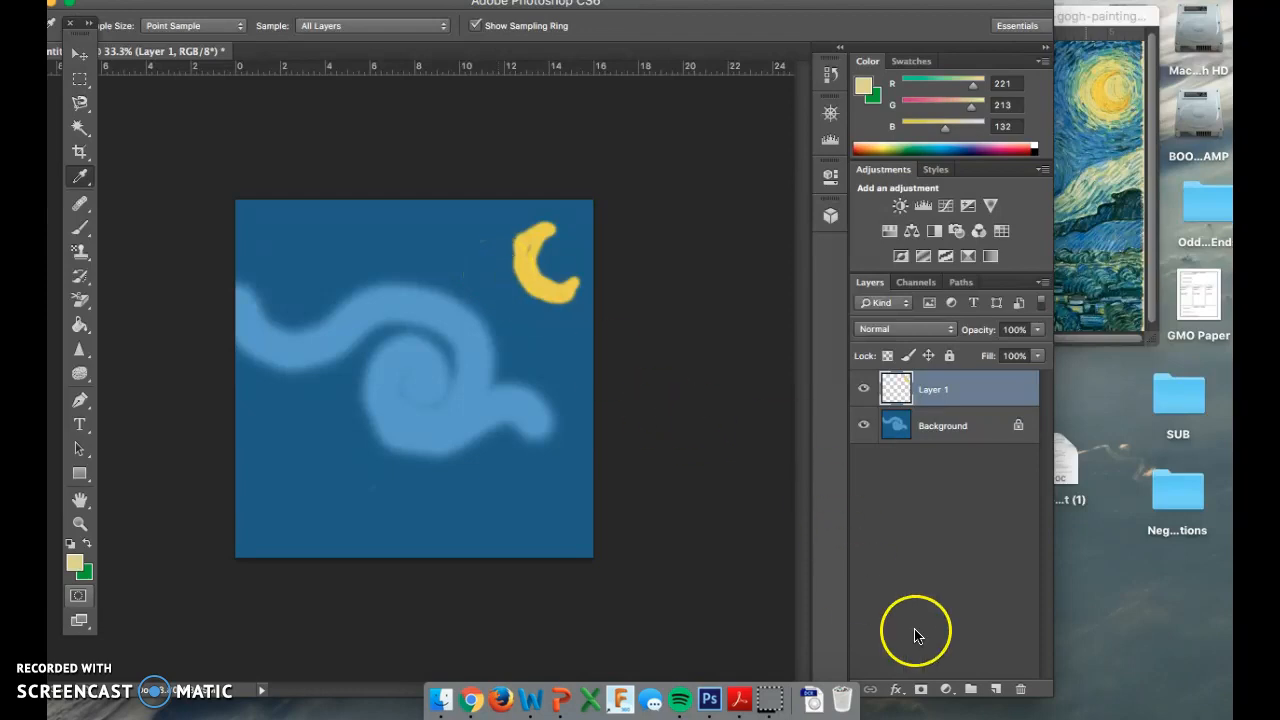
On a new layer, paint a pale-yellow glow around the moon with a 0% hardness brush.
left_click(998, 697)
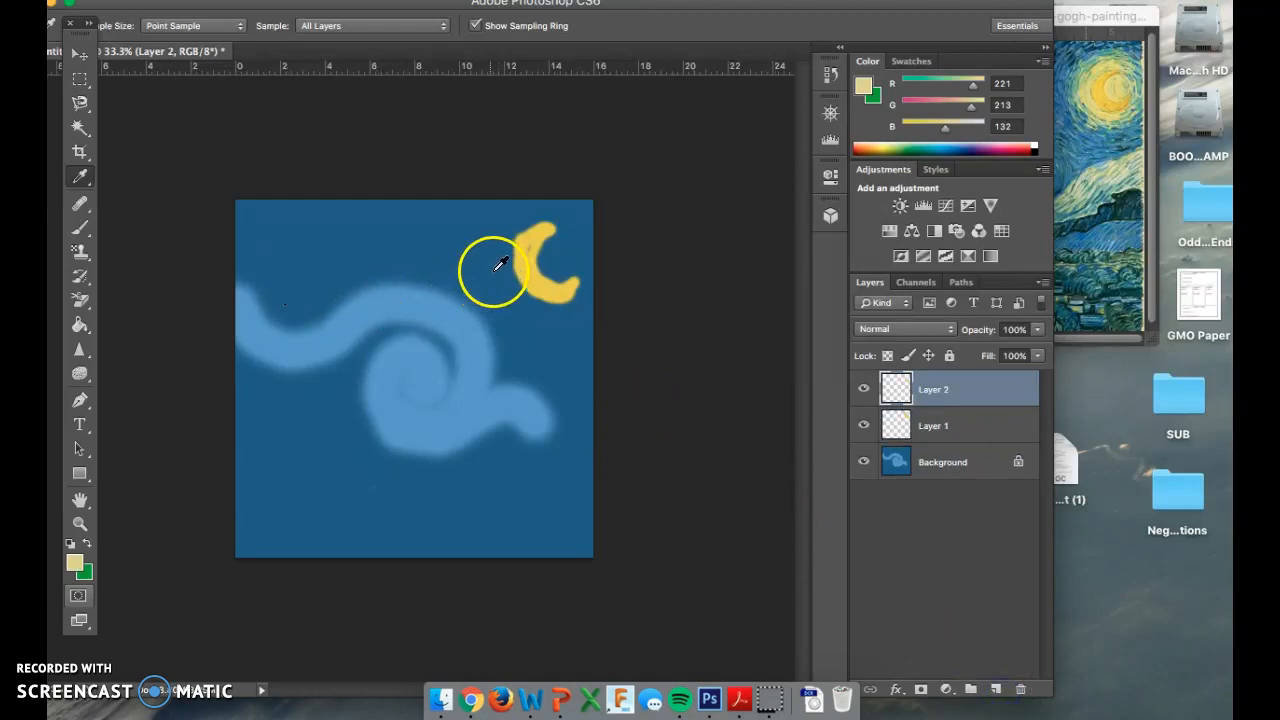
key("b")
left_click_drag(505, 255, 528, 226)
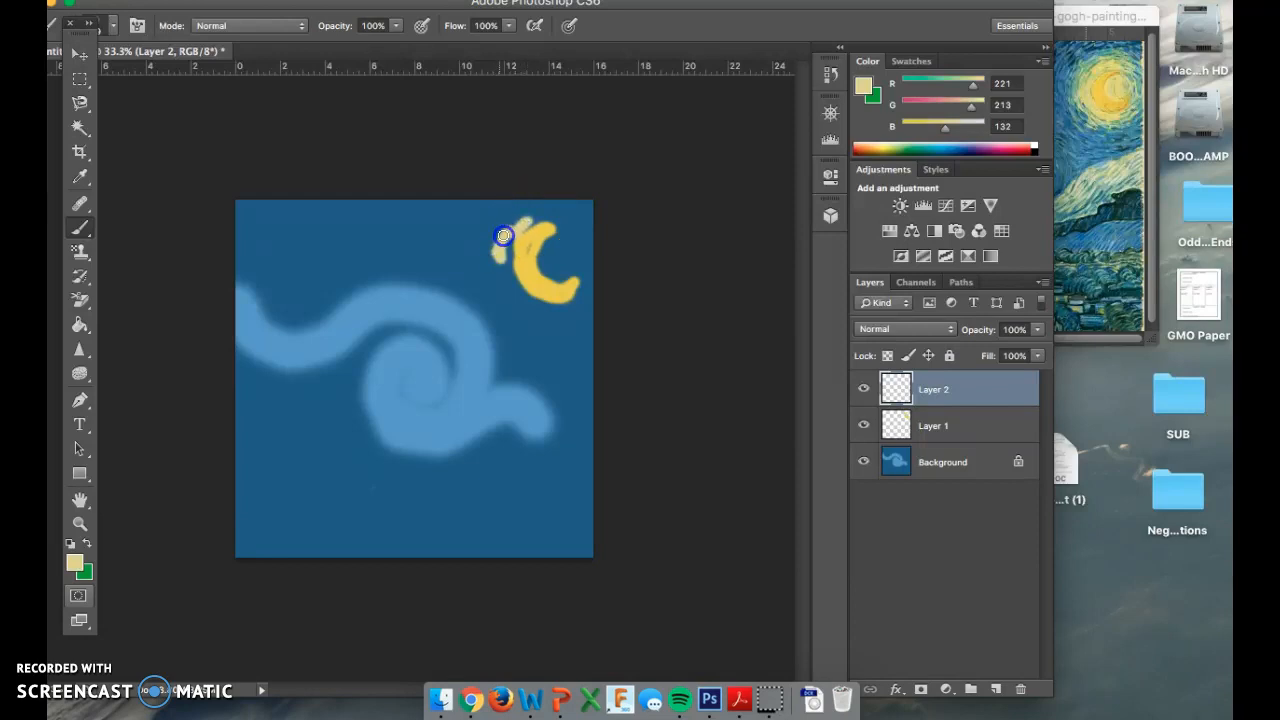
right_click(508, 248)
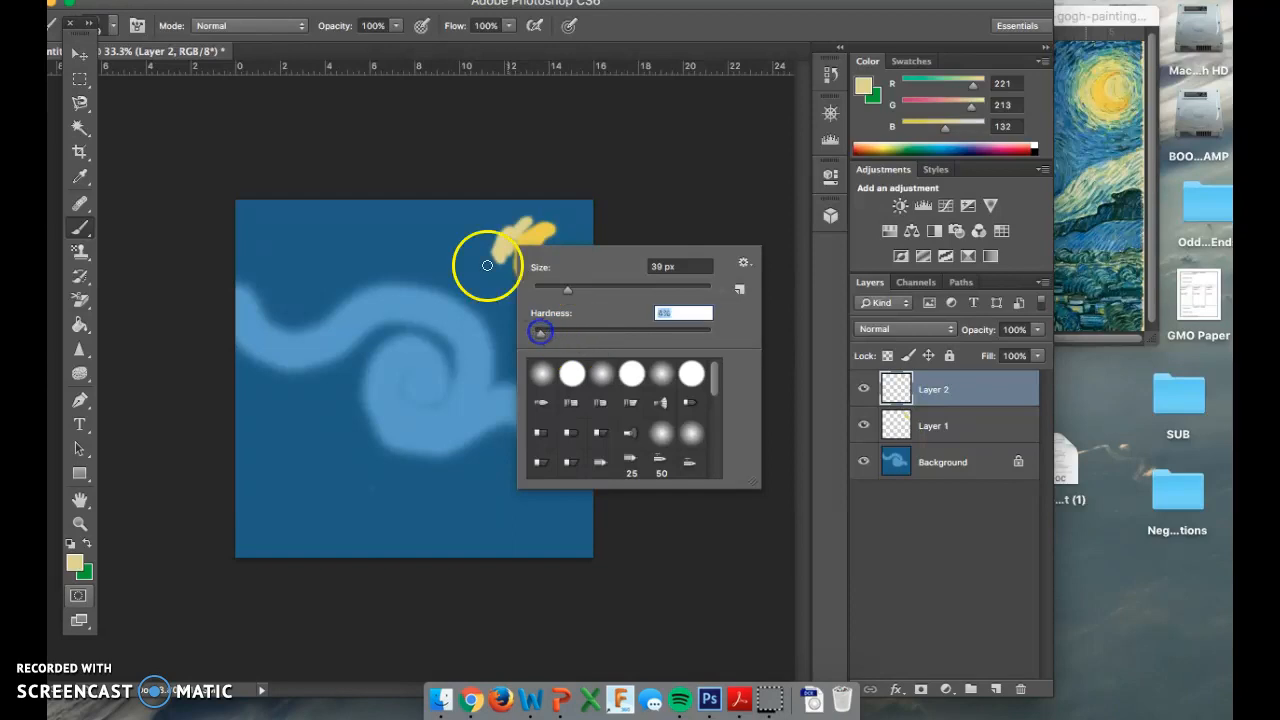
left_click(499, 255)
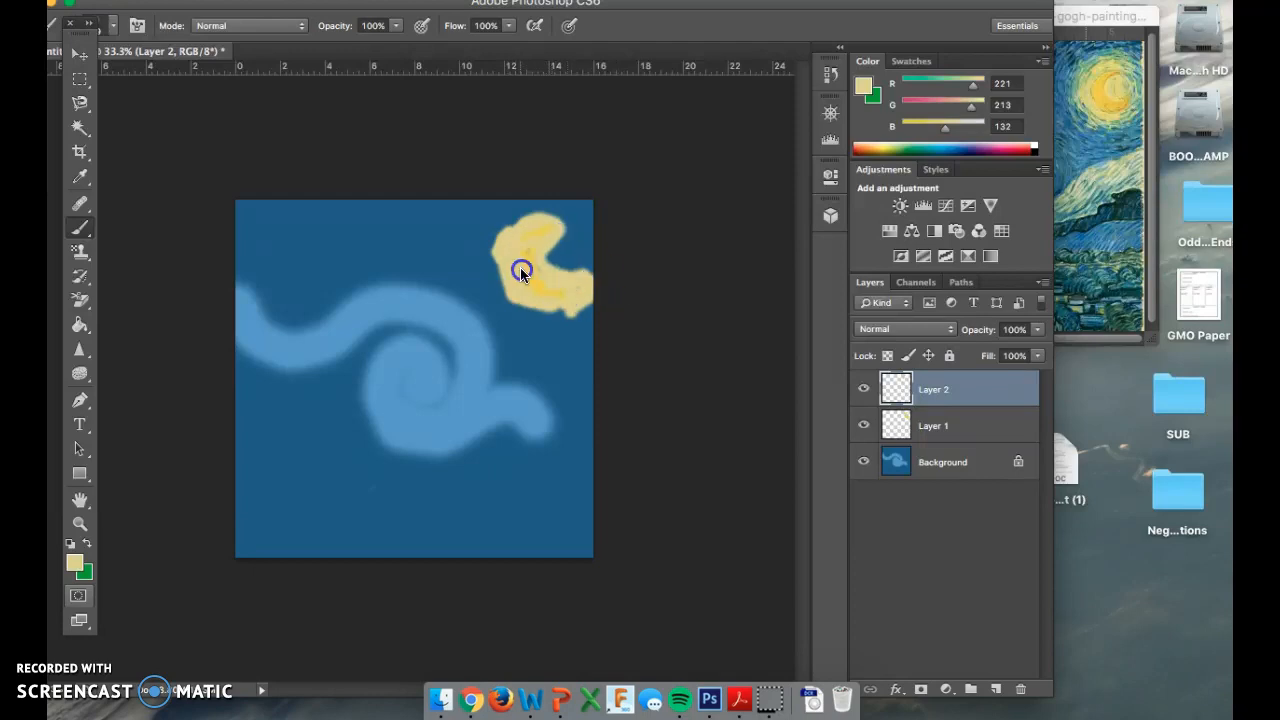
Move the glow layer (Layer 2) beneath the moon layer (Layer 1).
mouse_move(953, 431)
left_mouse_down()
mouse_move(947, 388)
mouse_move(943, 445)
left_mouse_up()
left_click_drag(944, 399, 931, 426)
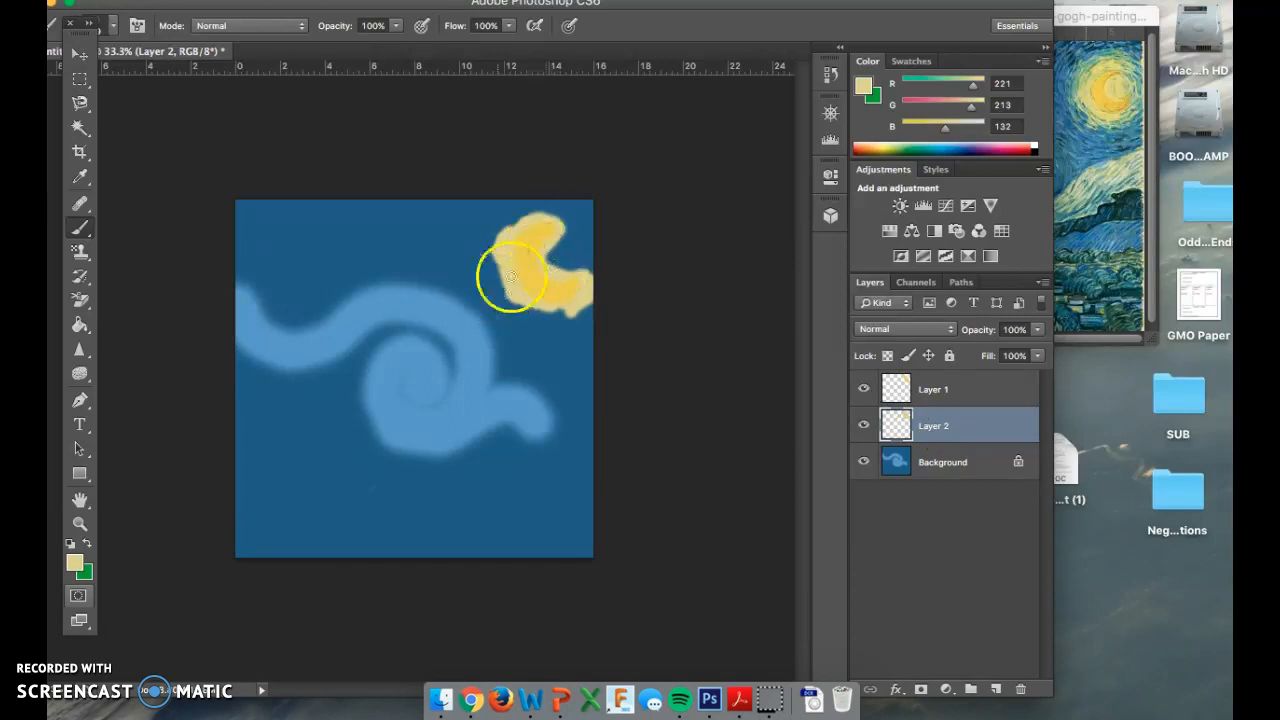
left_click(1103, 135)
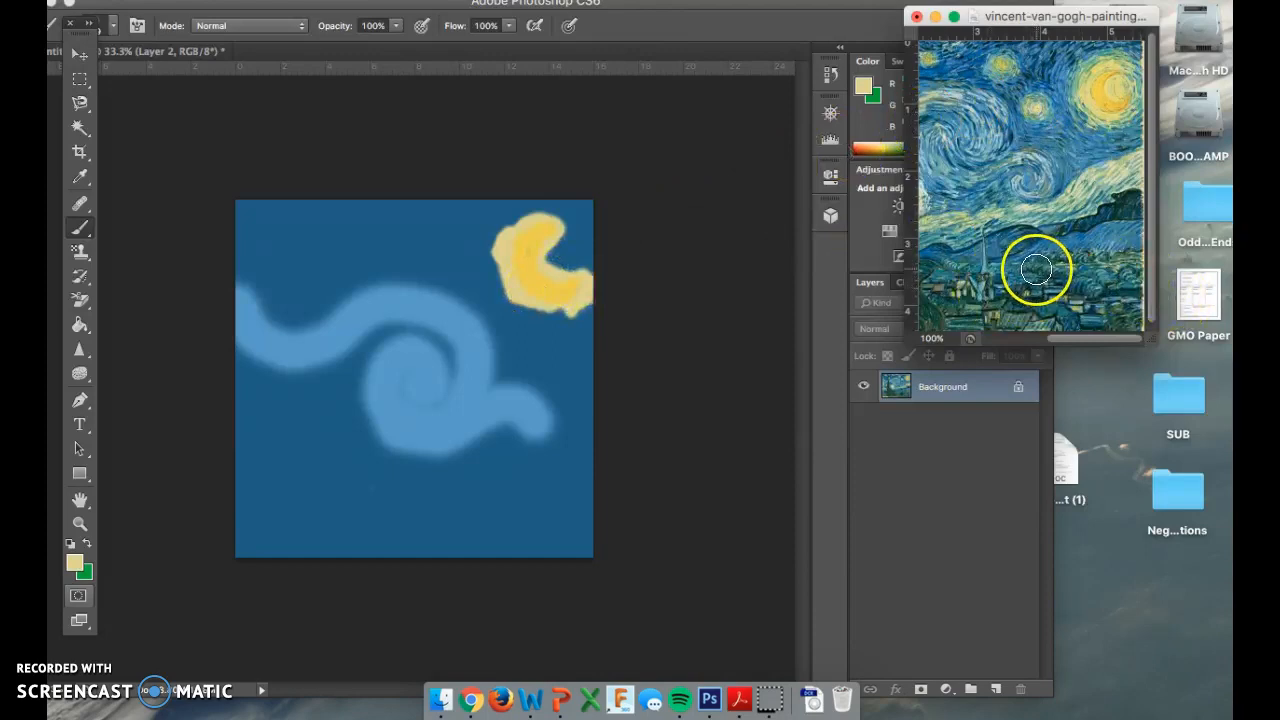
Sample pale green RGB 169, 200, 158 from the reference and set a soft round 85 px brush.
key("i")
left_click(1078, 200)
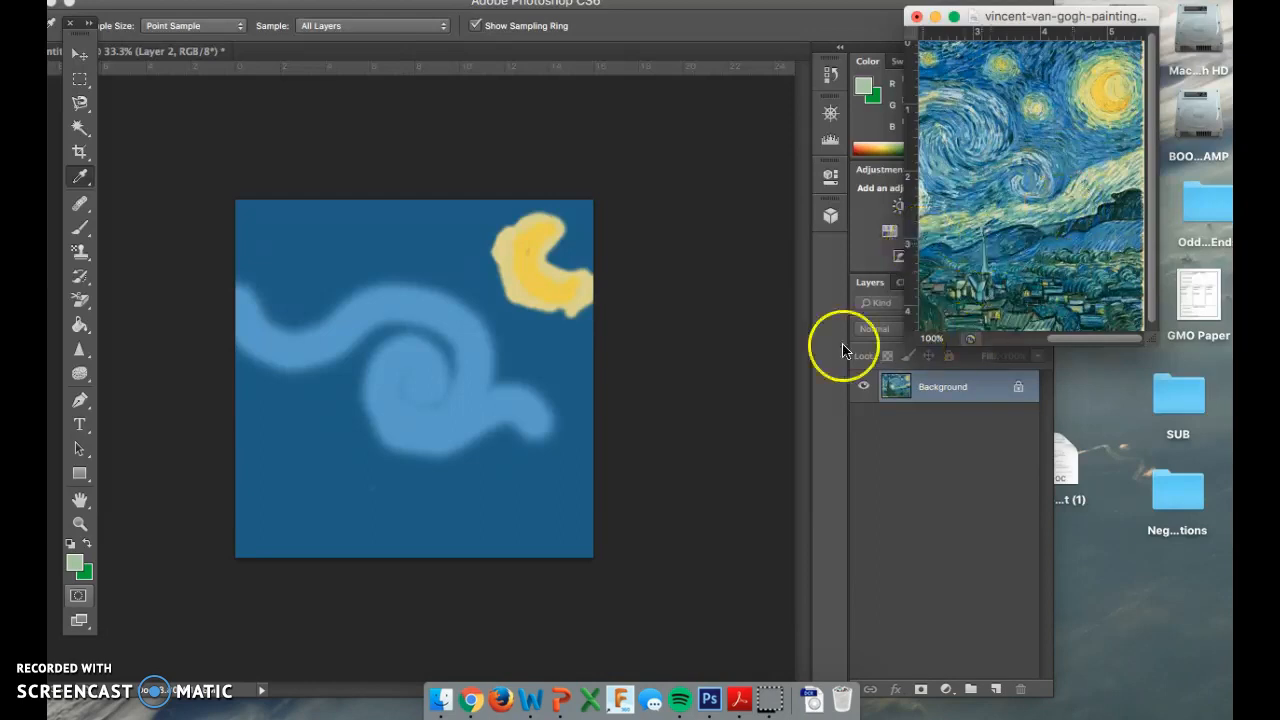
key("b")
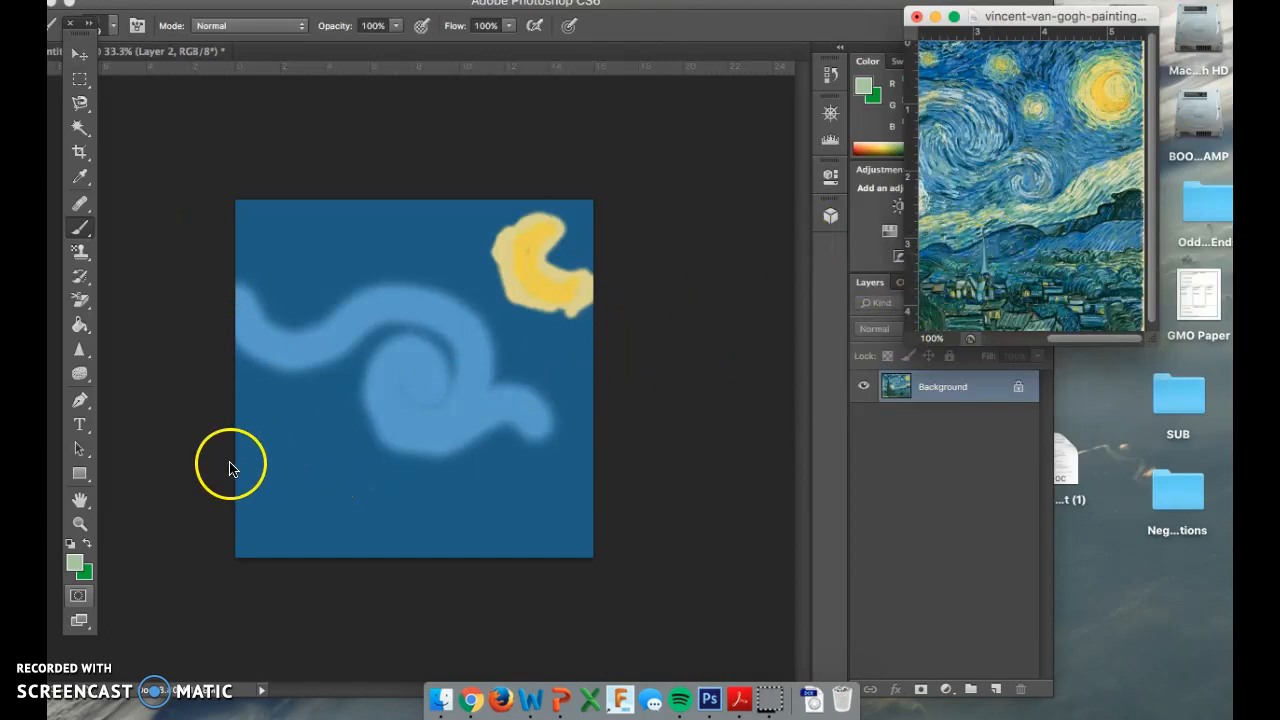
left_click(273, 492)
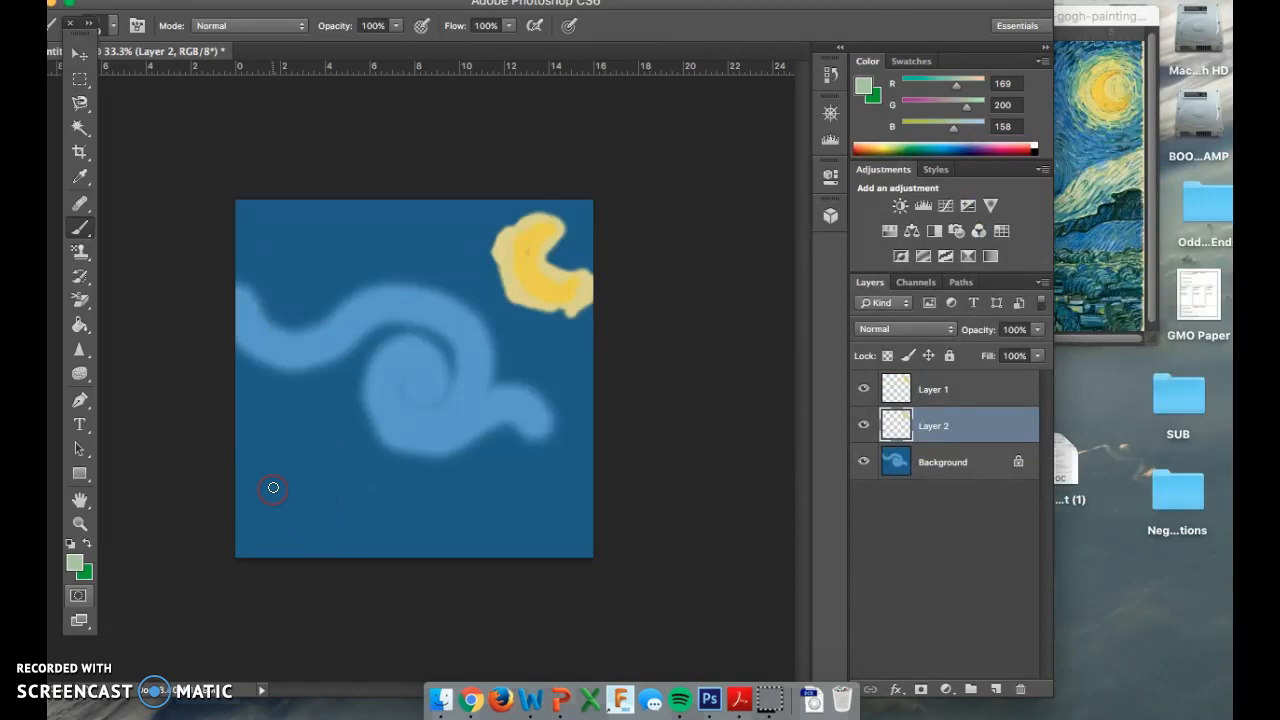
right_click(274, 486)
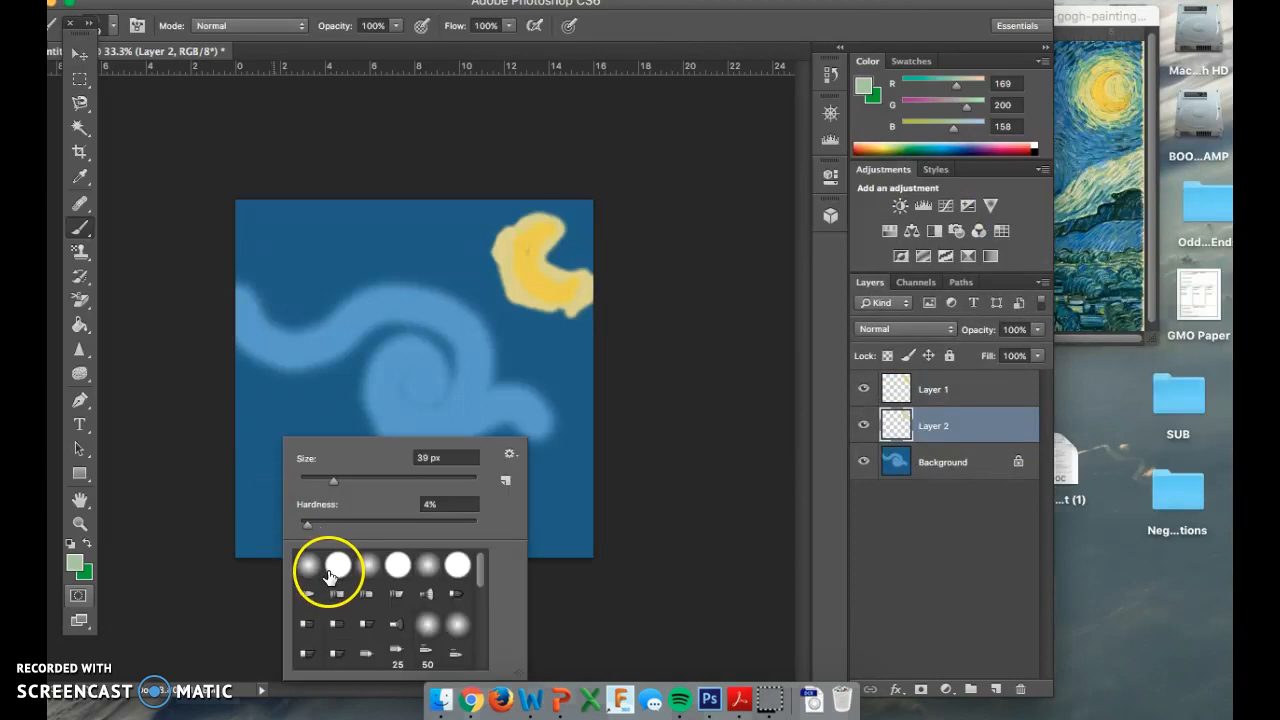
left_click(428, 625)
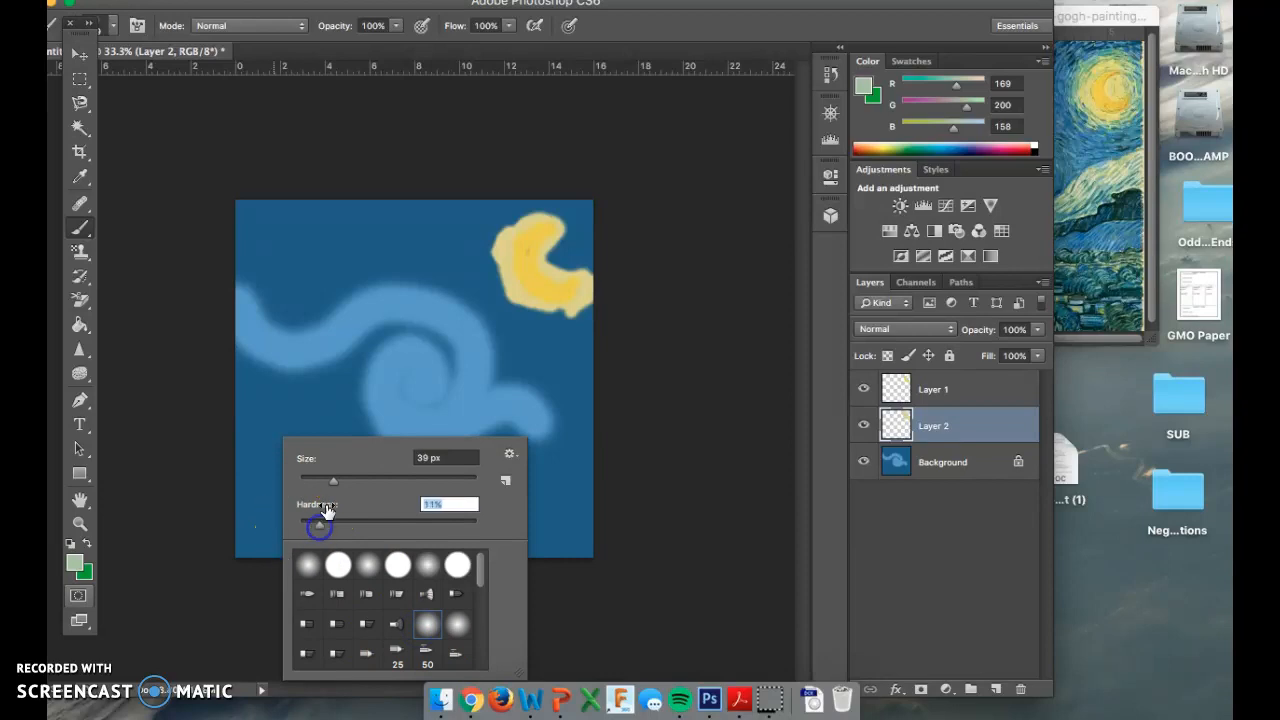
left_click_drag(329, 483, 378, 492)
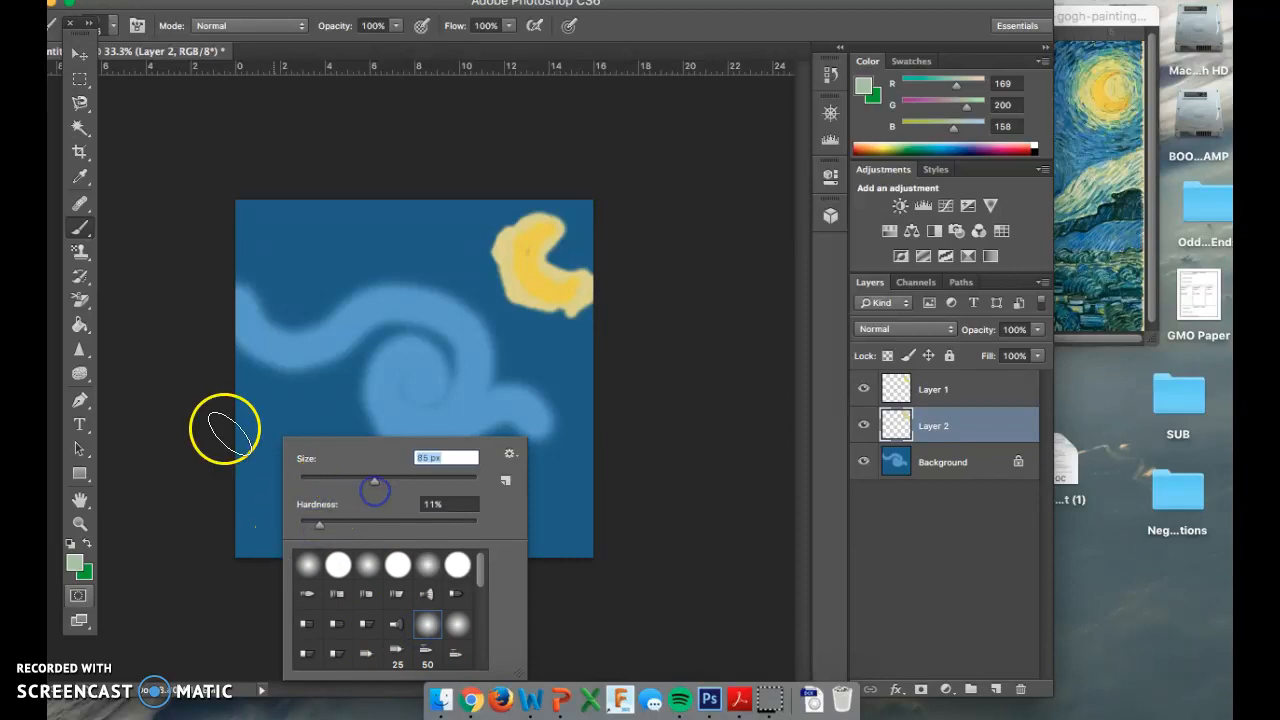
Paint the broad pale-green hill band across the lower canvas.
left_click(250, 492)
mouse_move(248, 488)
left_mouse_down()
mouse_move(418, 480)
mouse_move(612, 427)
mouse_move(561, 431)
mouse_move(437, 481)
mouse_move(217, 486)
left_mouse_up()
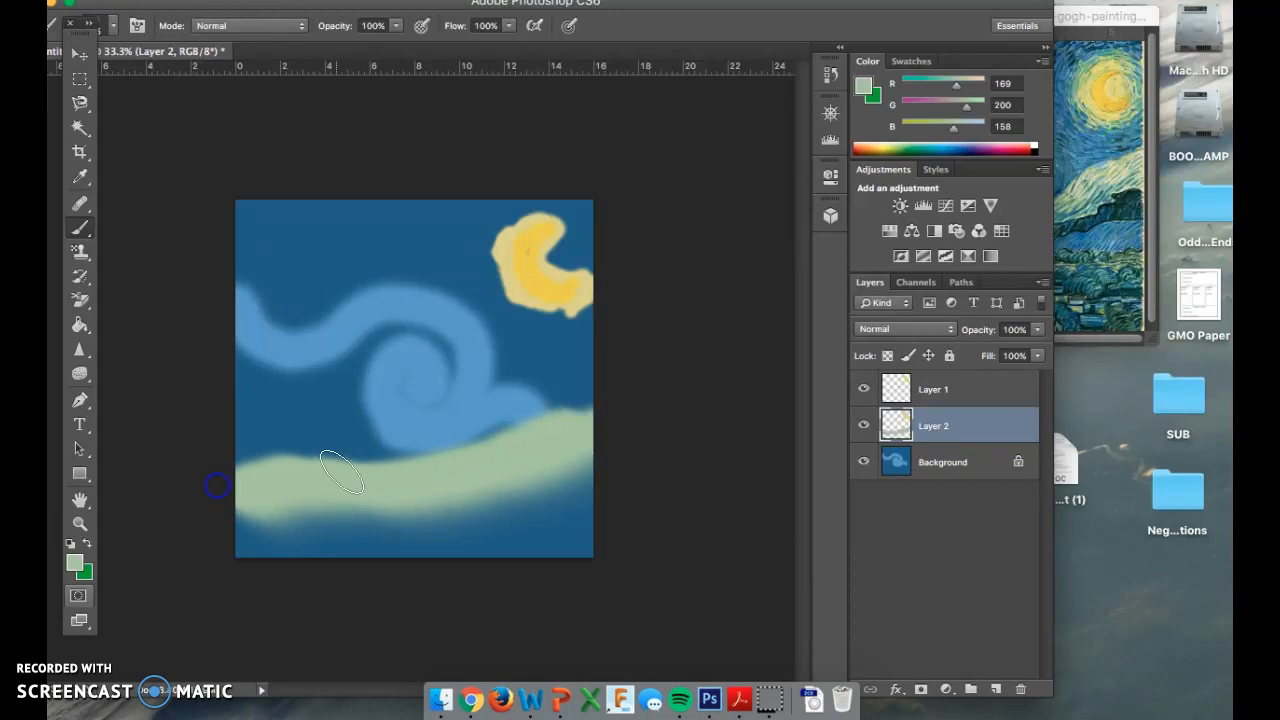
left_click(1128, 229)
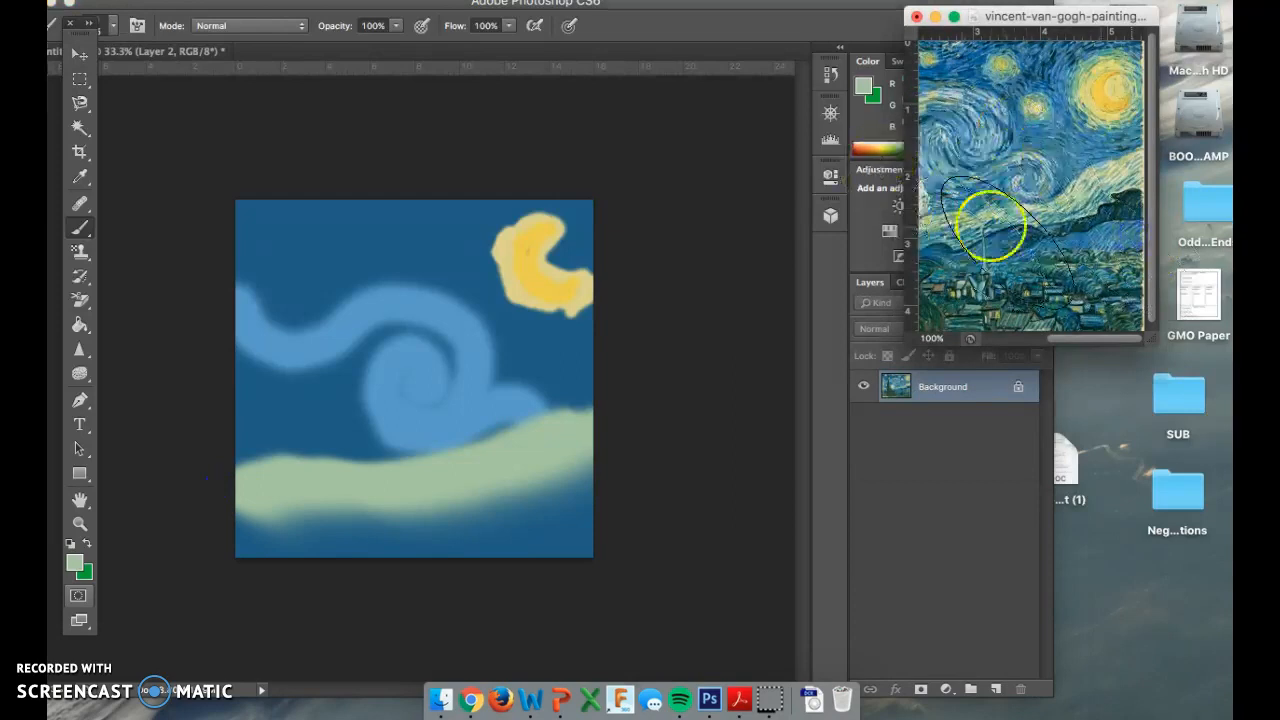